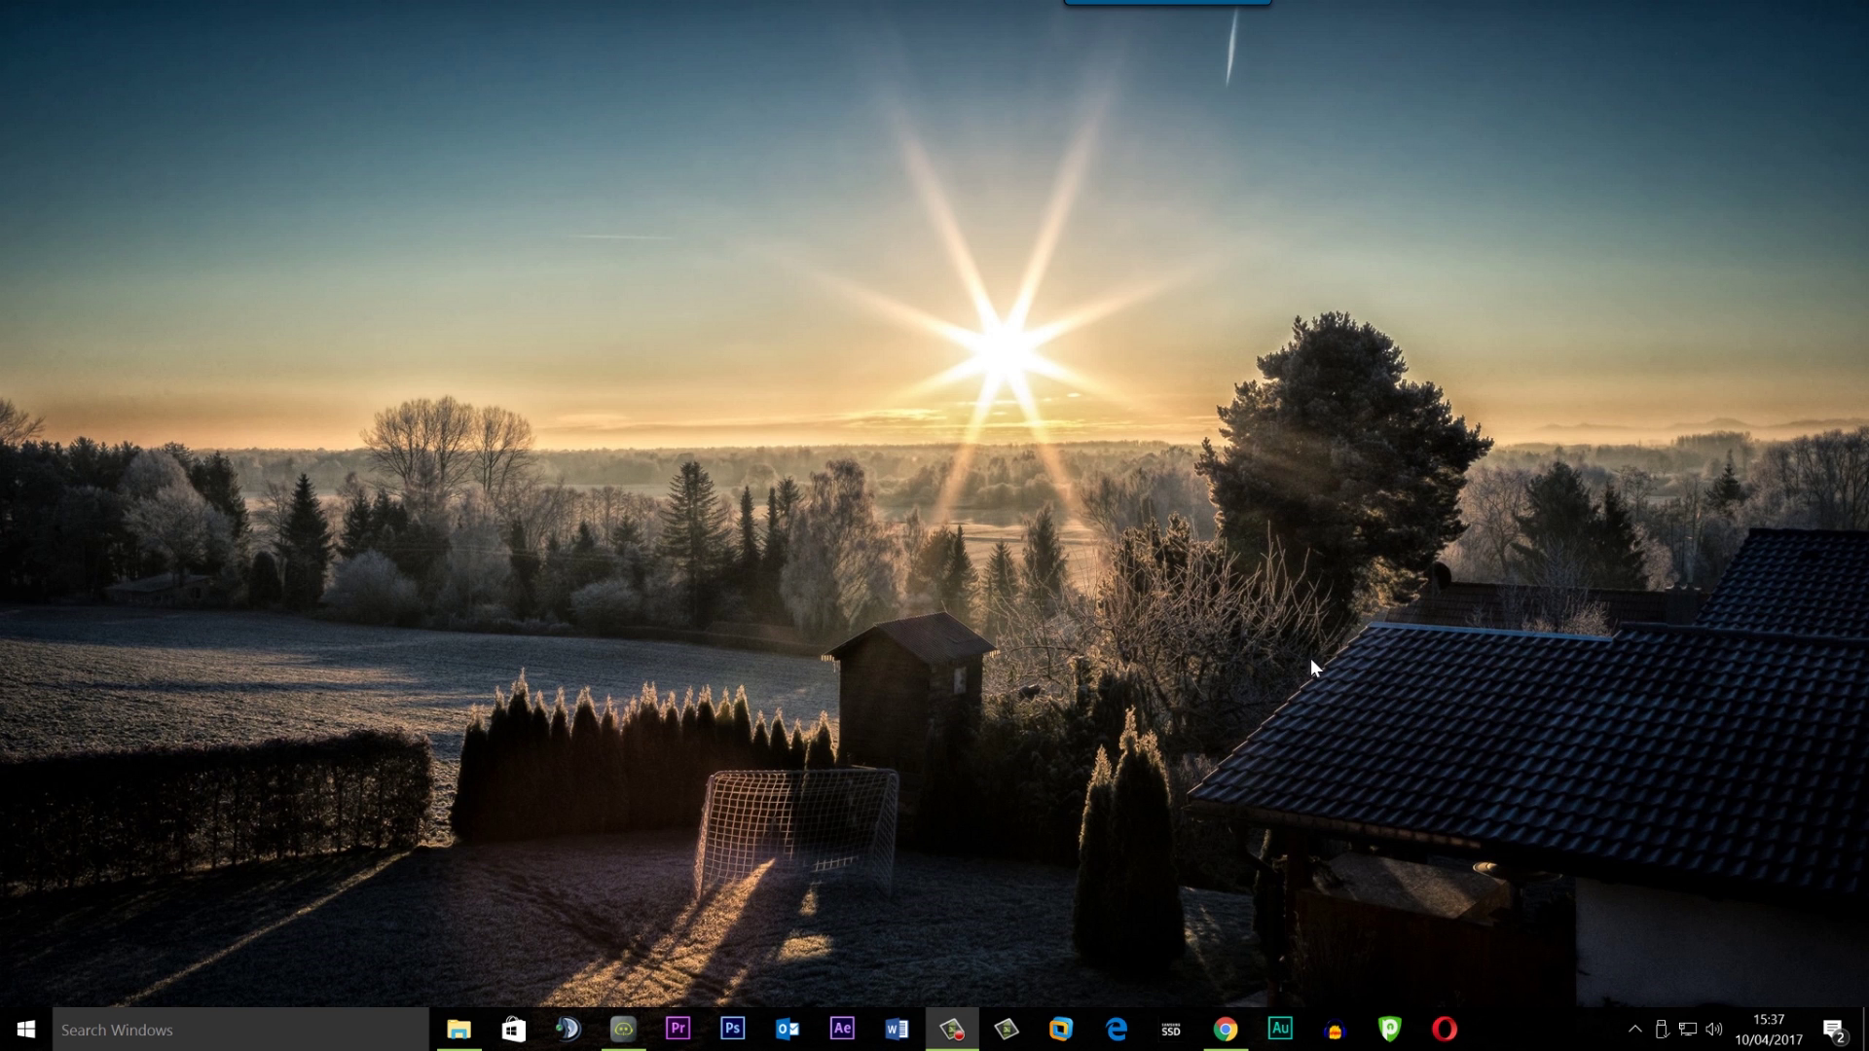
Download the Windows 10 media creation tool from Microsoft's Download Windows 10 page in Chrome.
left_click(1226, 1029)
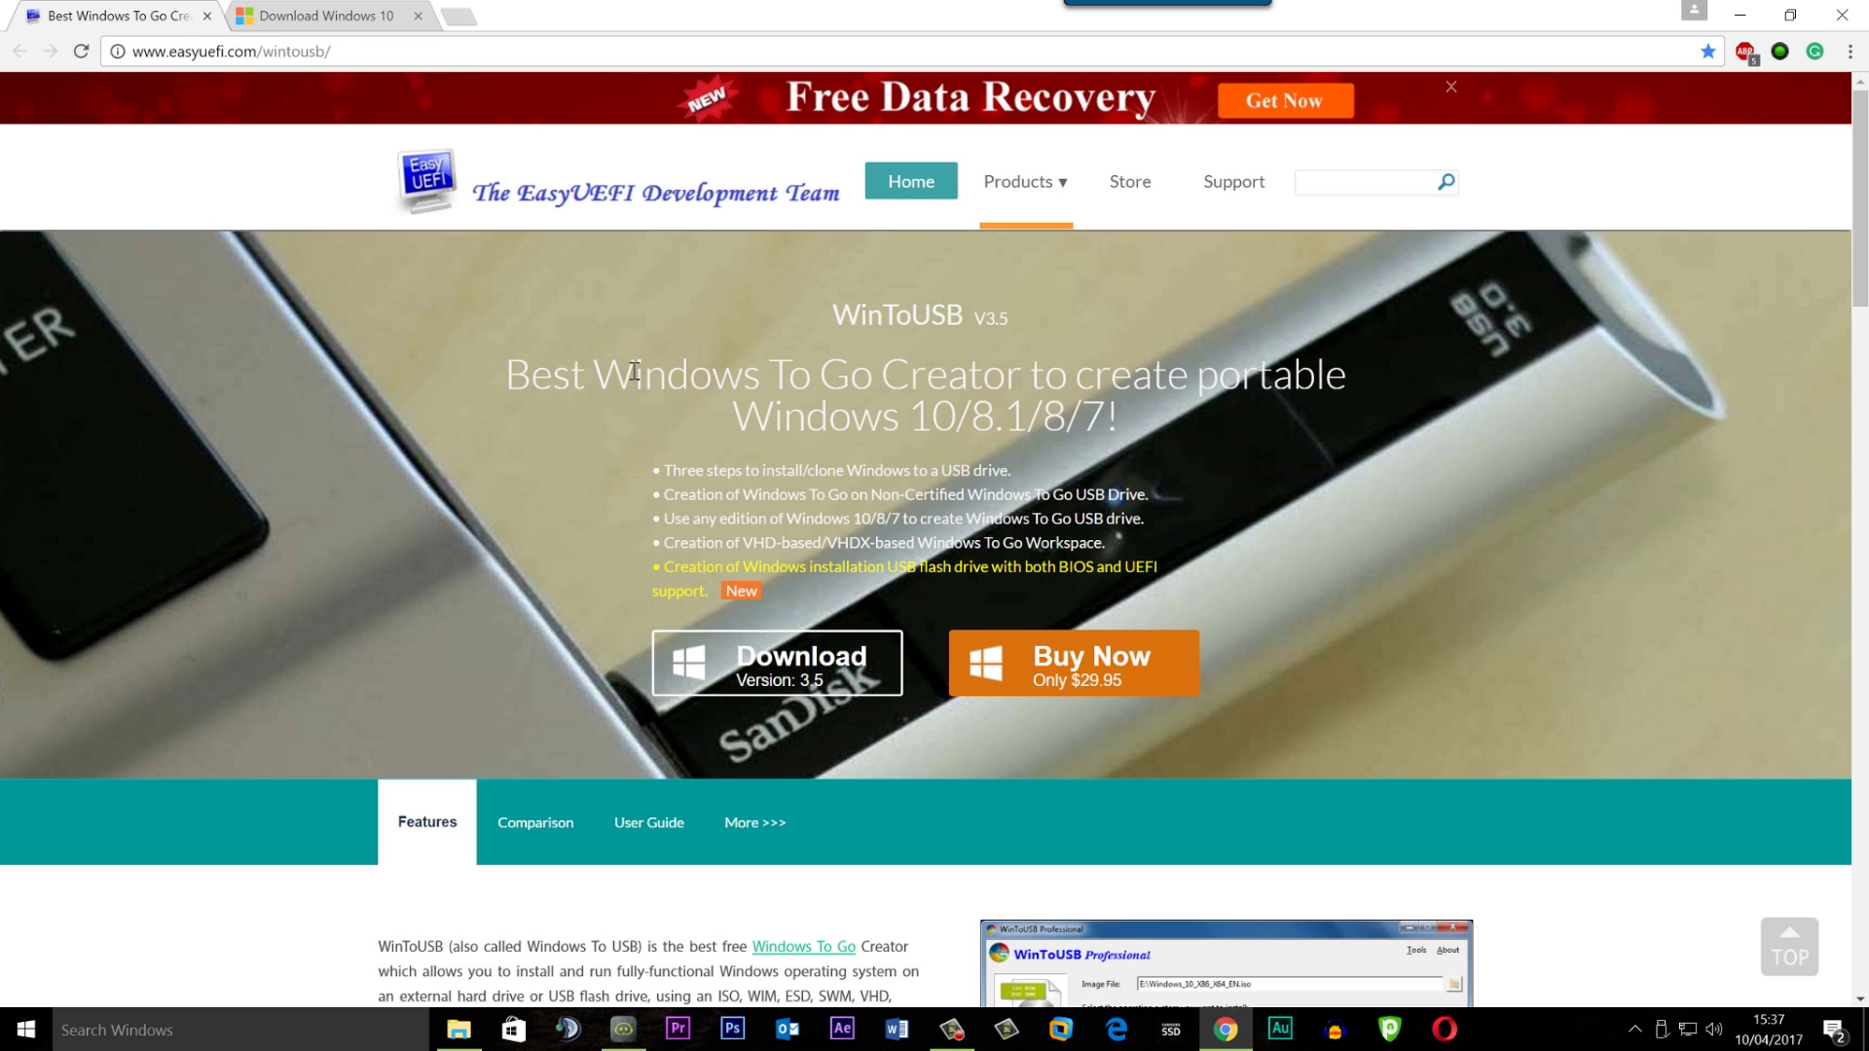
left_click(333, 18)
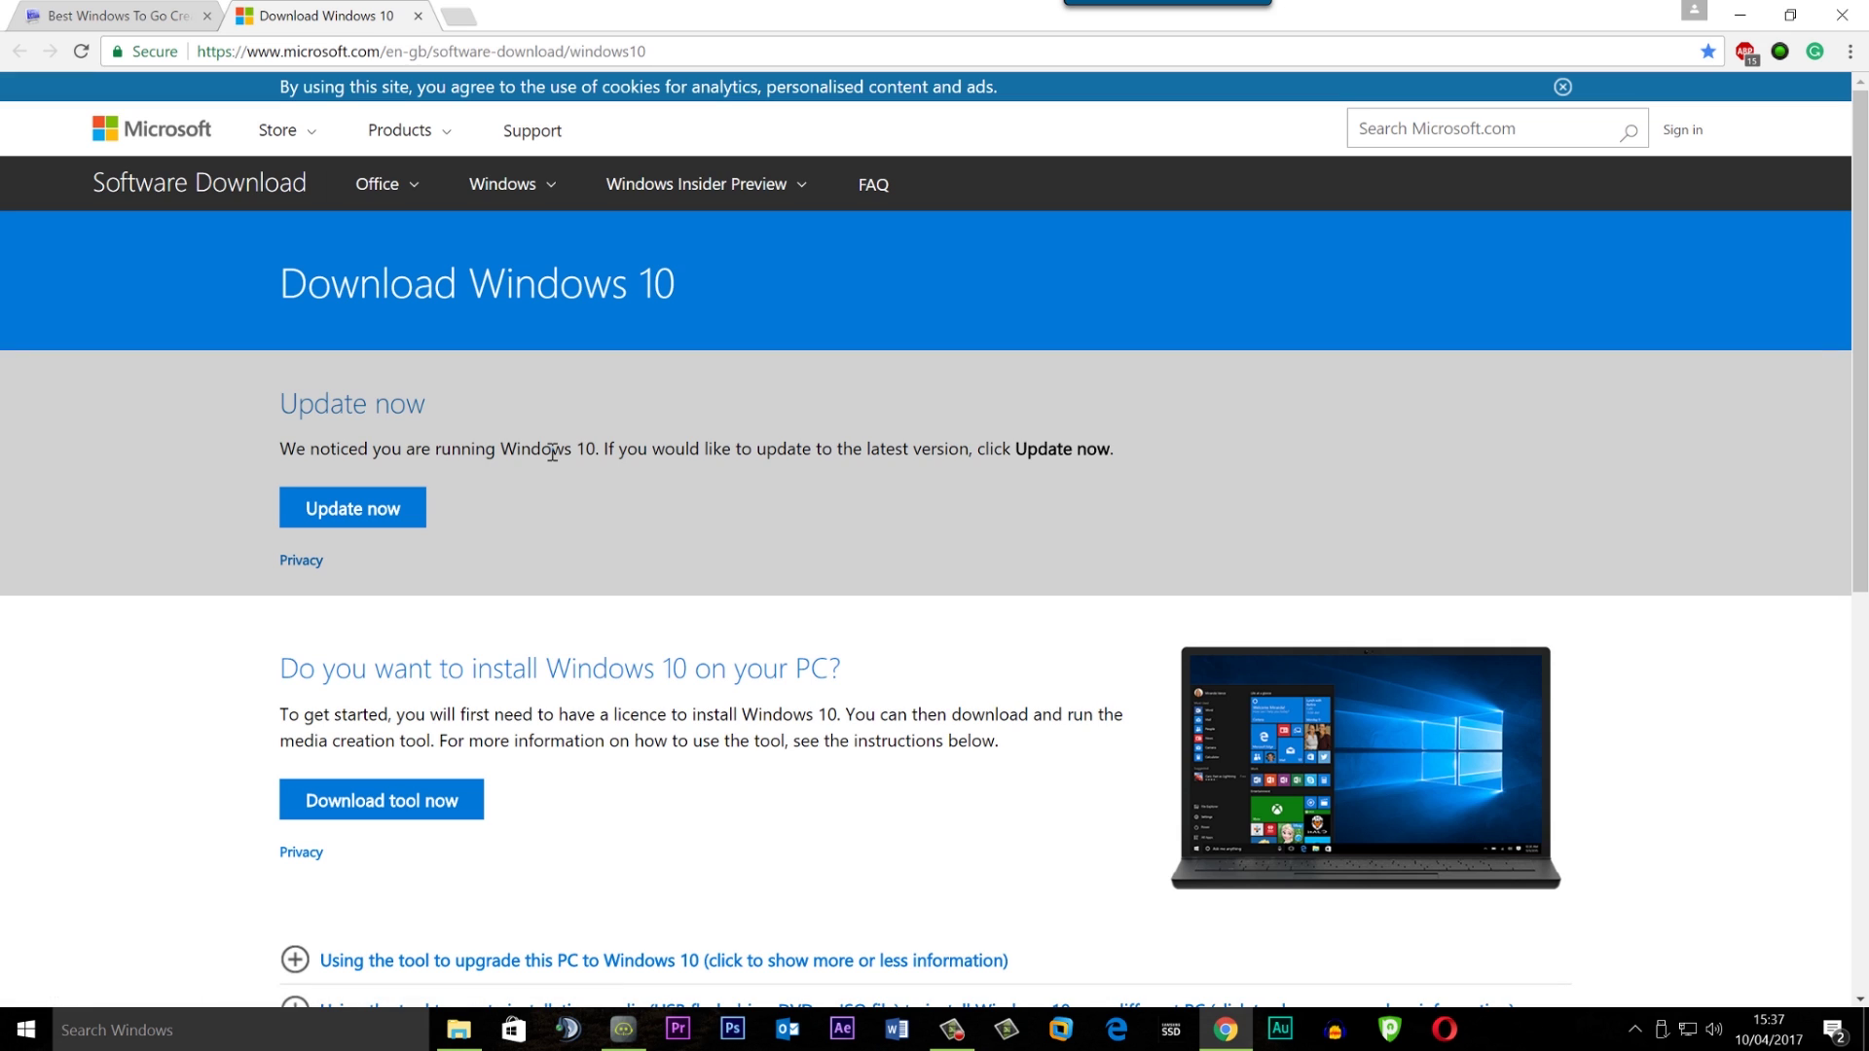
left_click(410, 821)
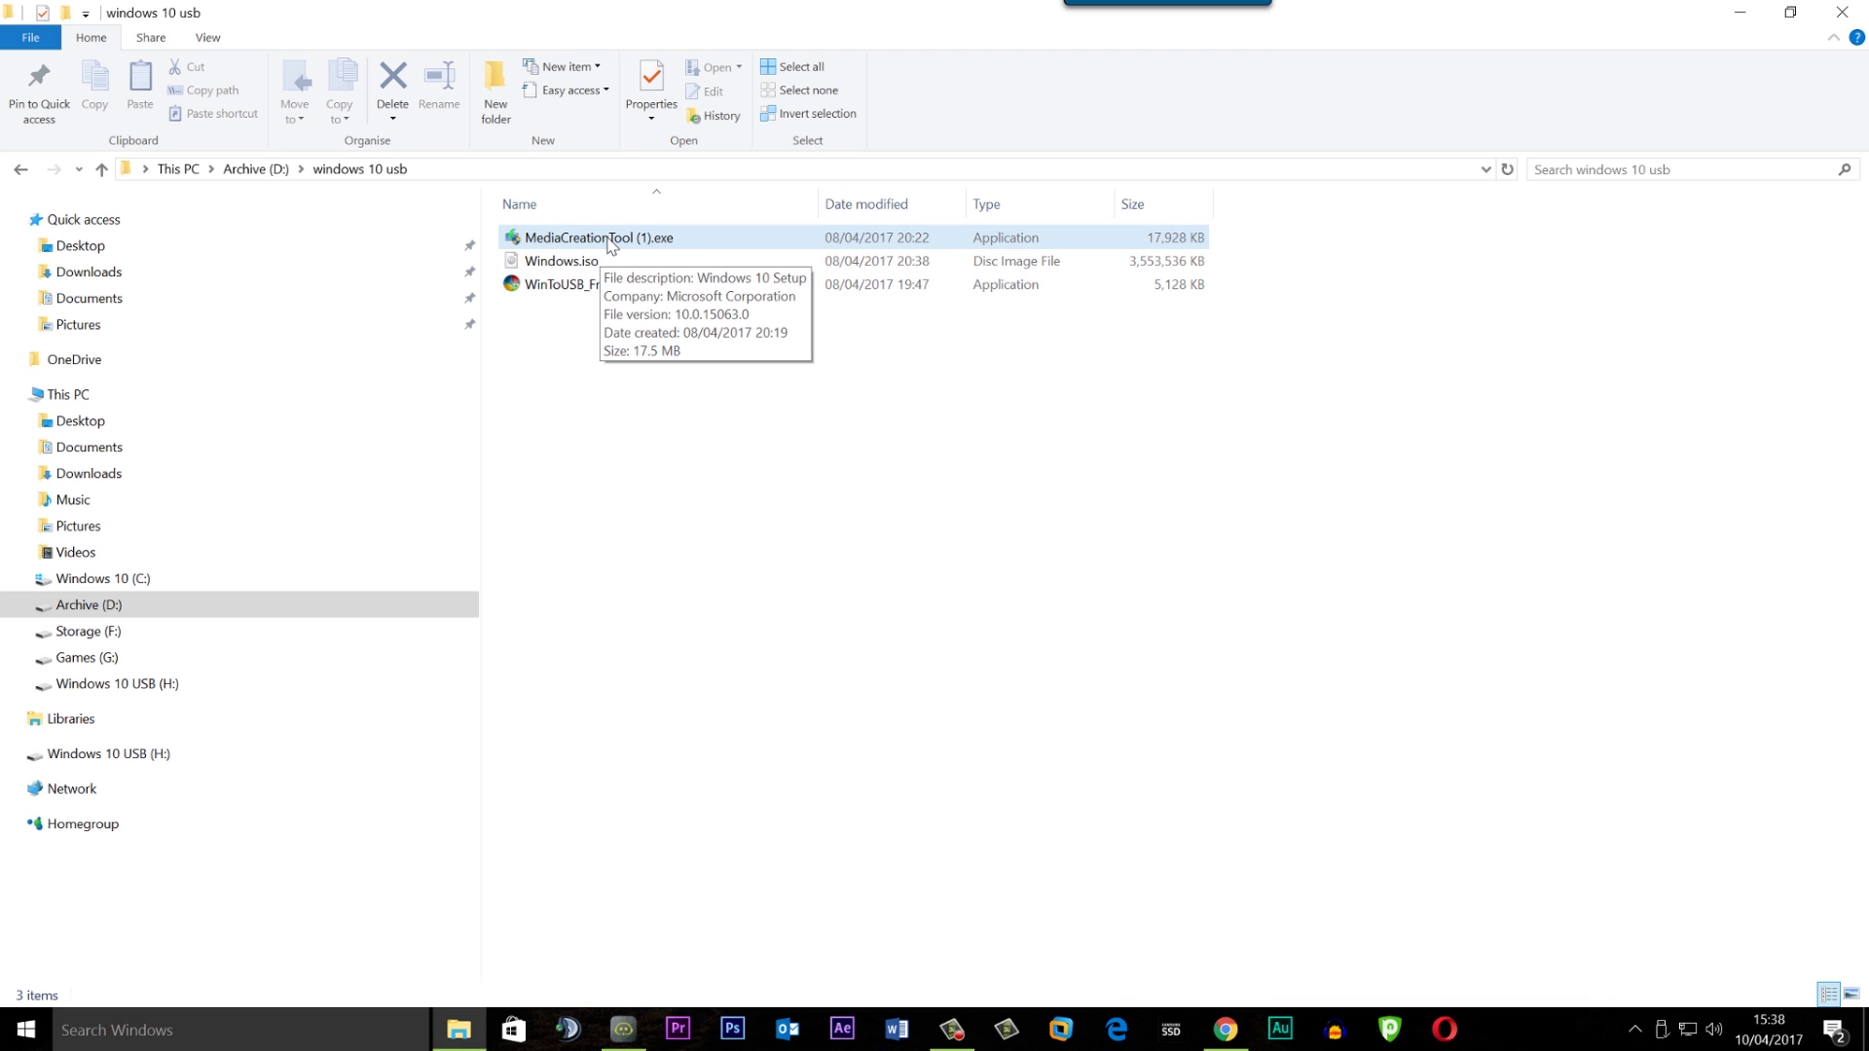
Run WinToUSB_Free.exe from the windows 10 usb folder on Archive (D:).
left_click(564, 263)
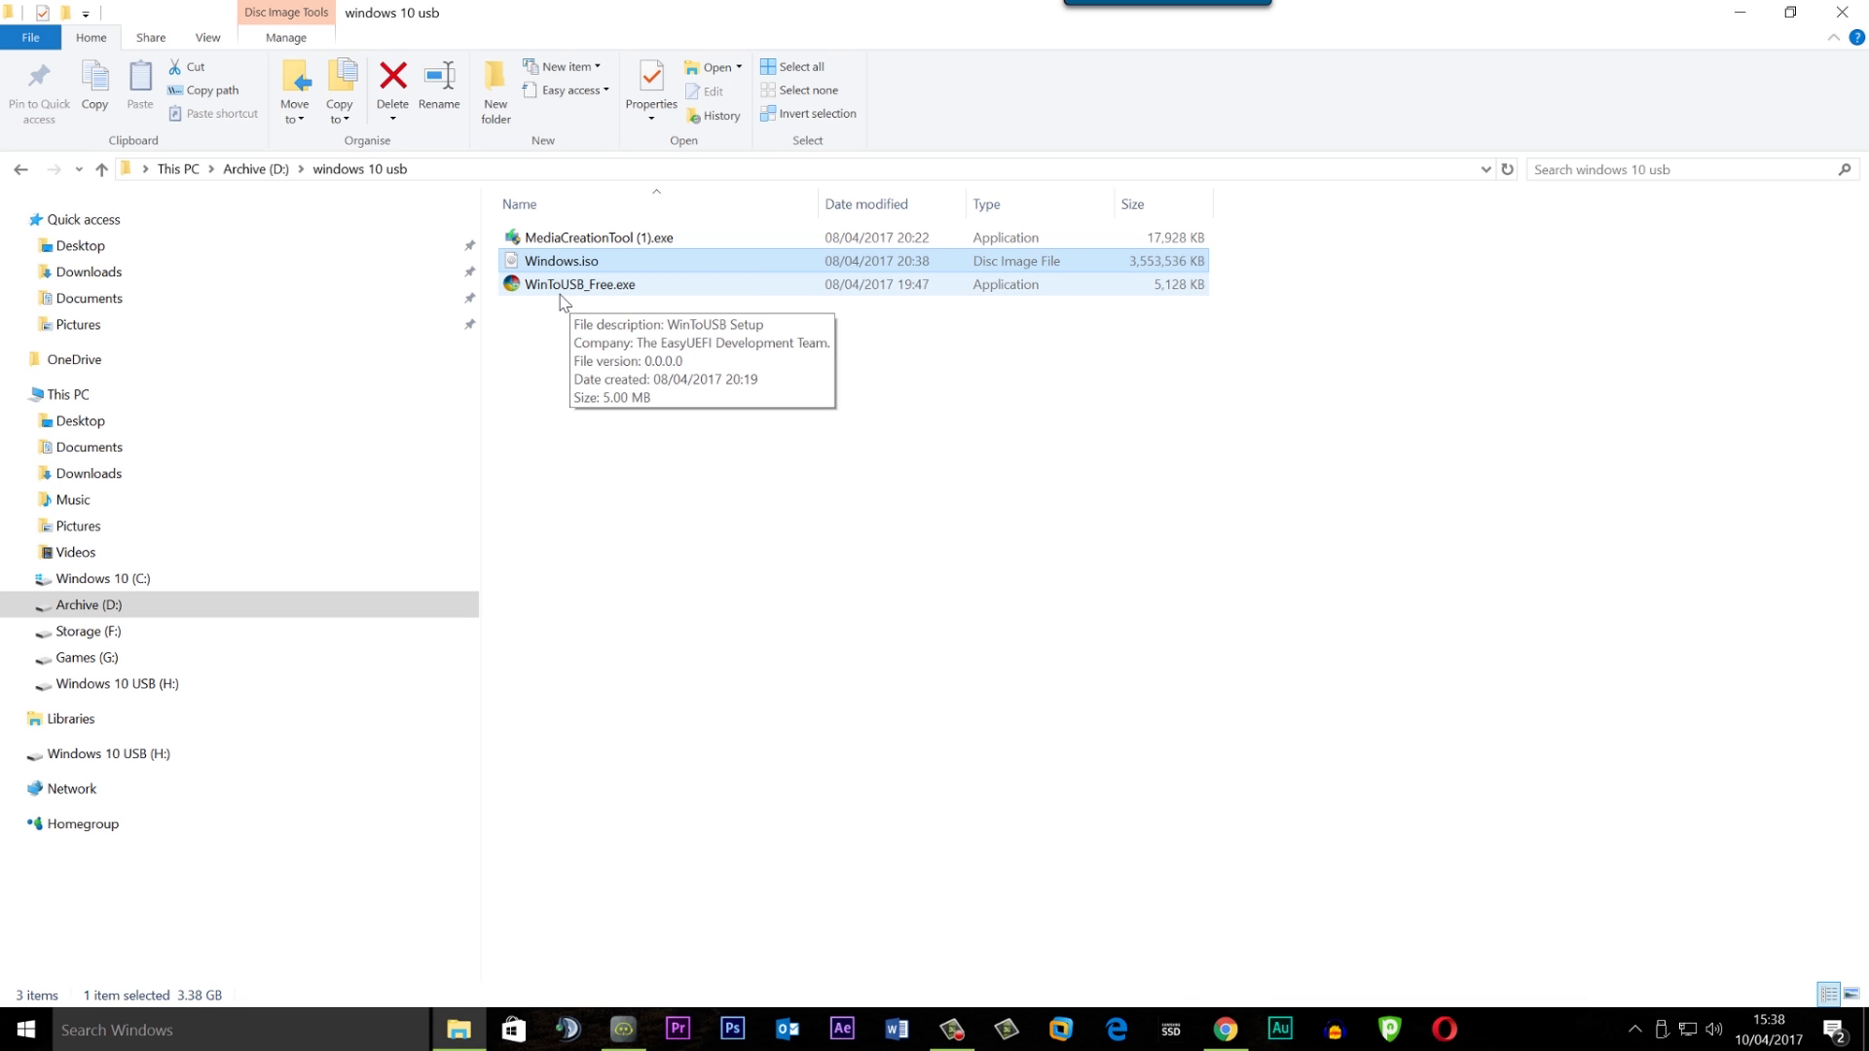
left_click(617, 284)
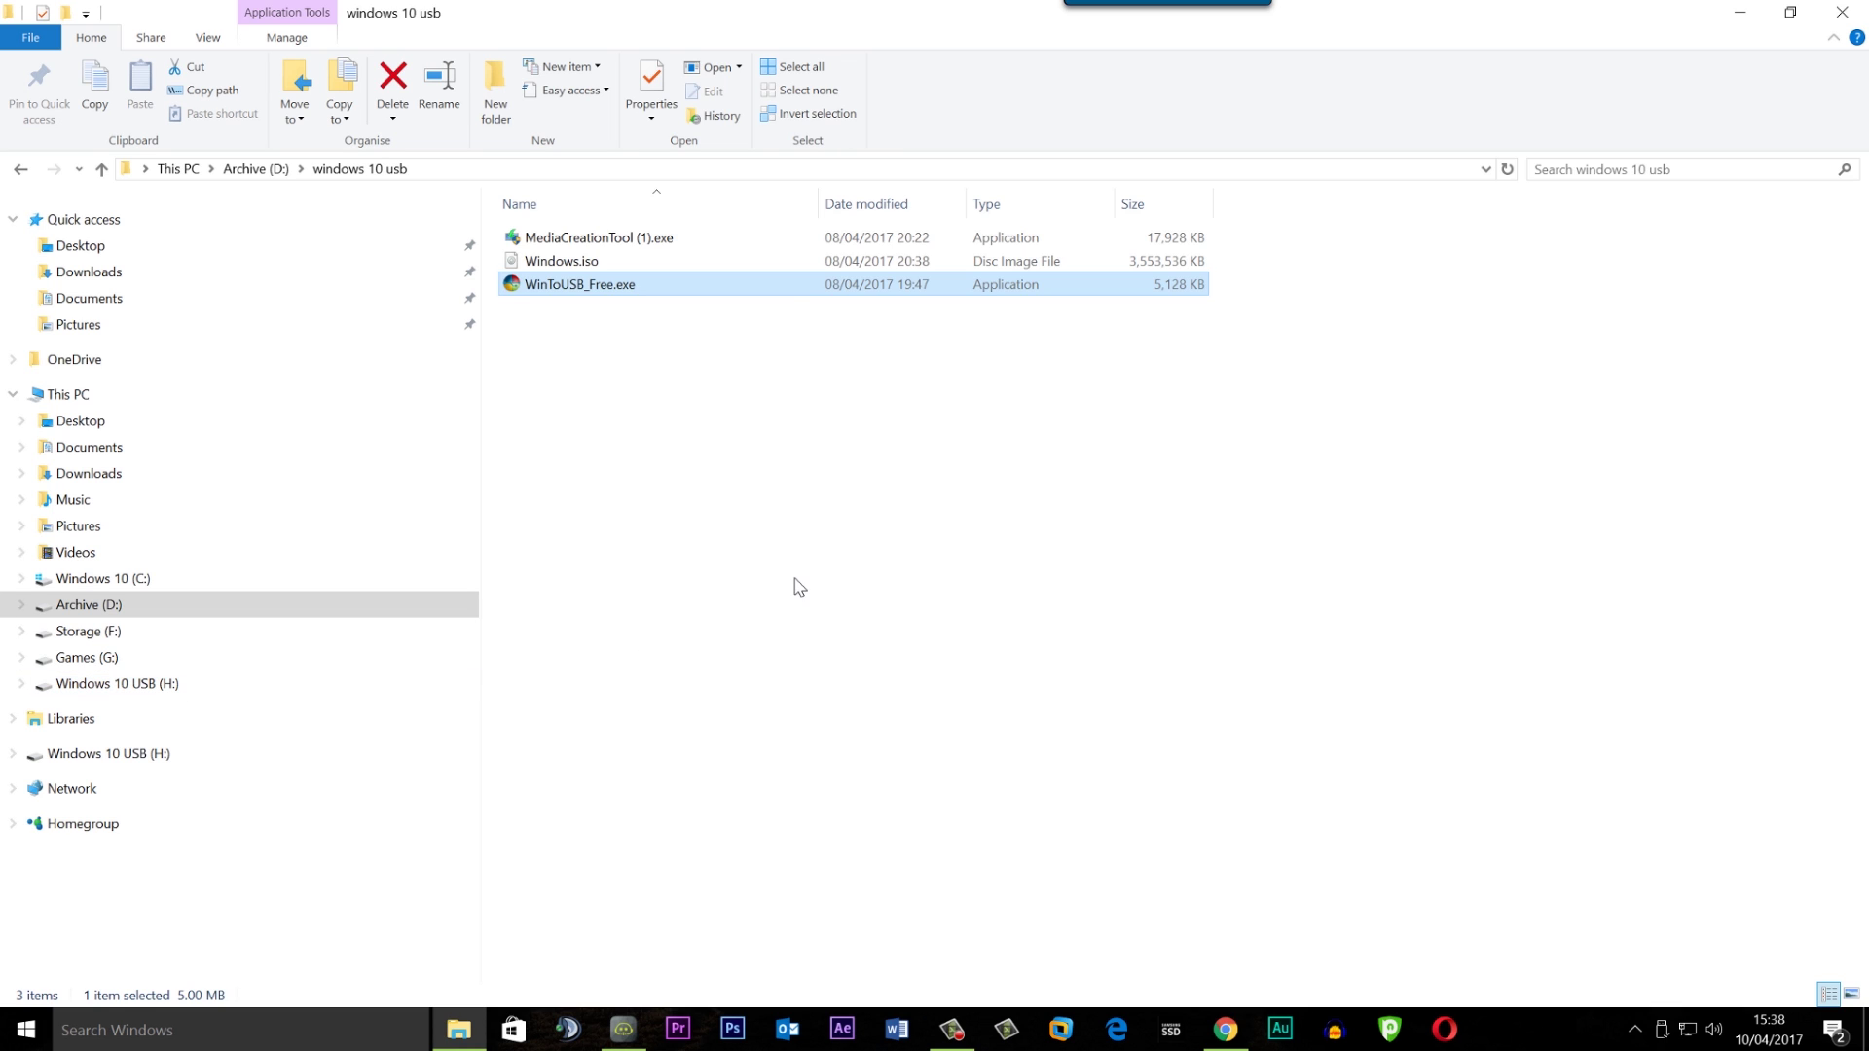
left_click(763, 551)
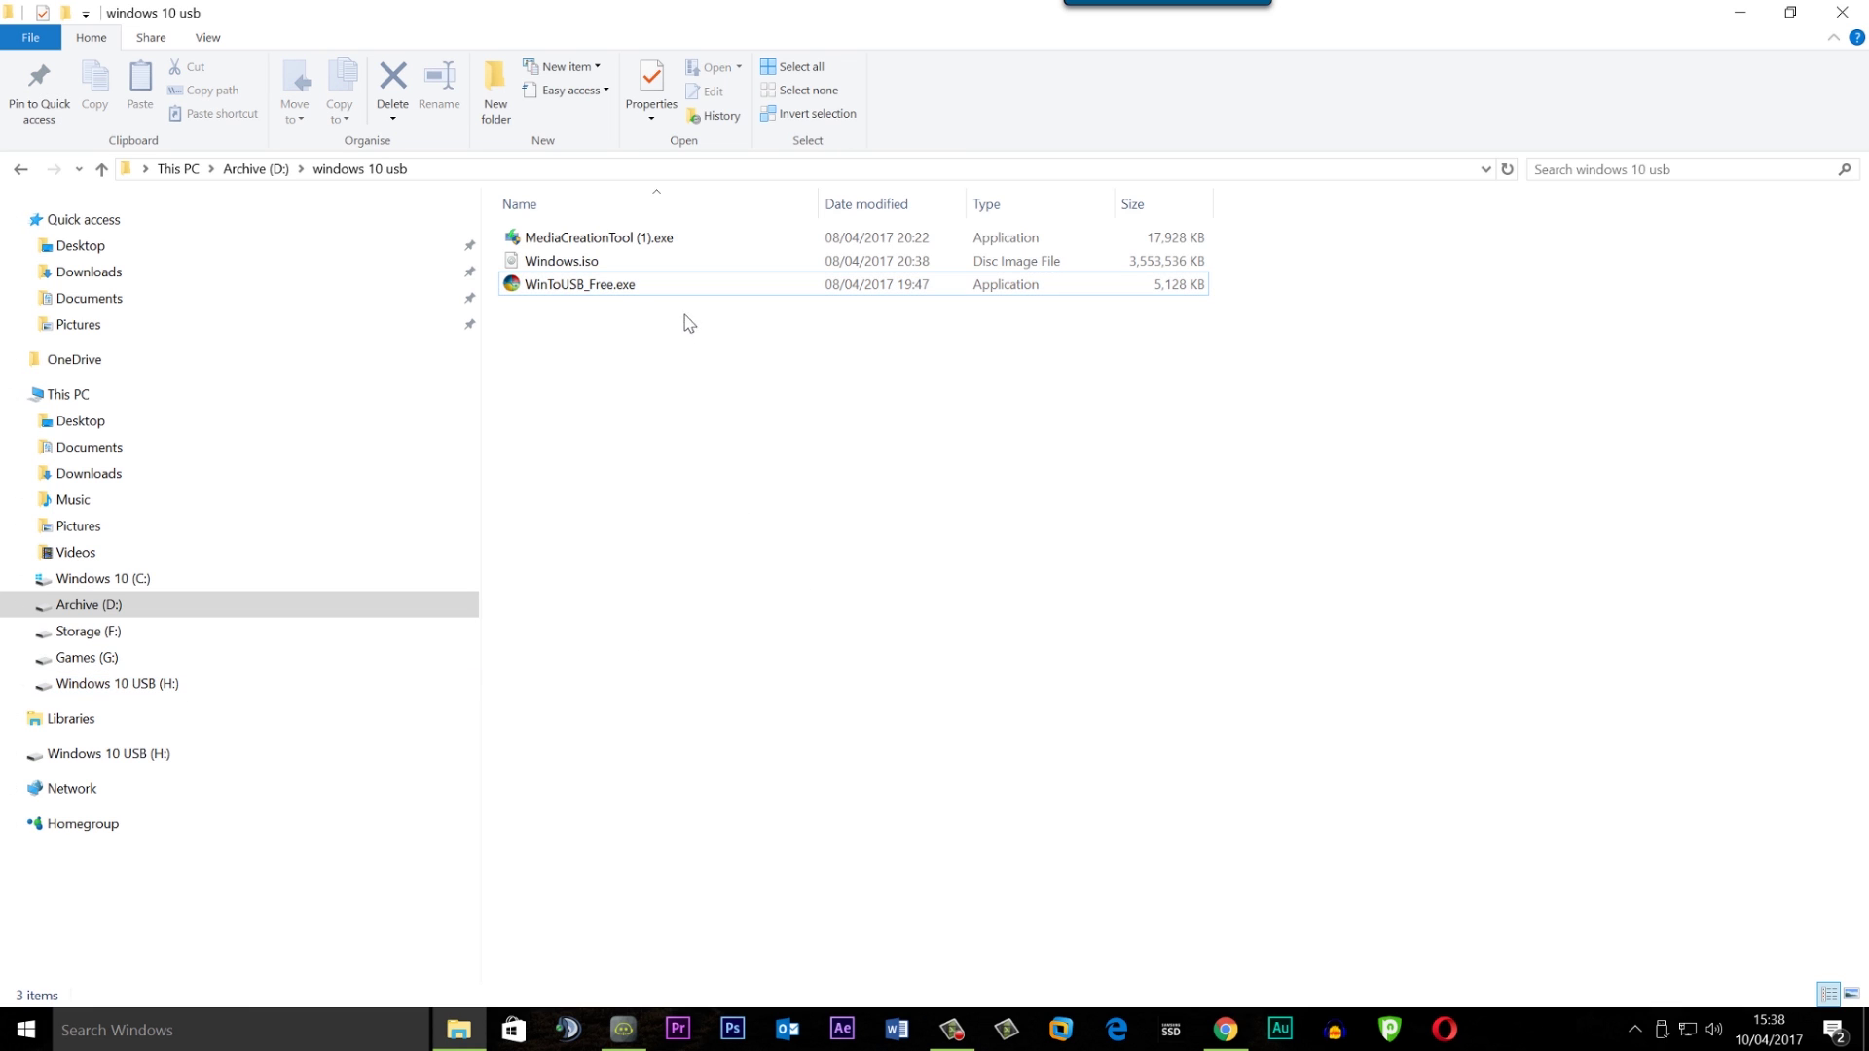
double_click(616, 286)
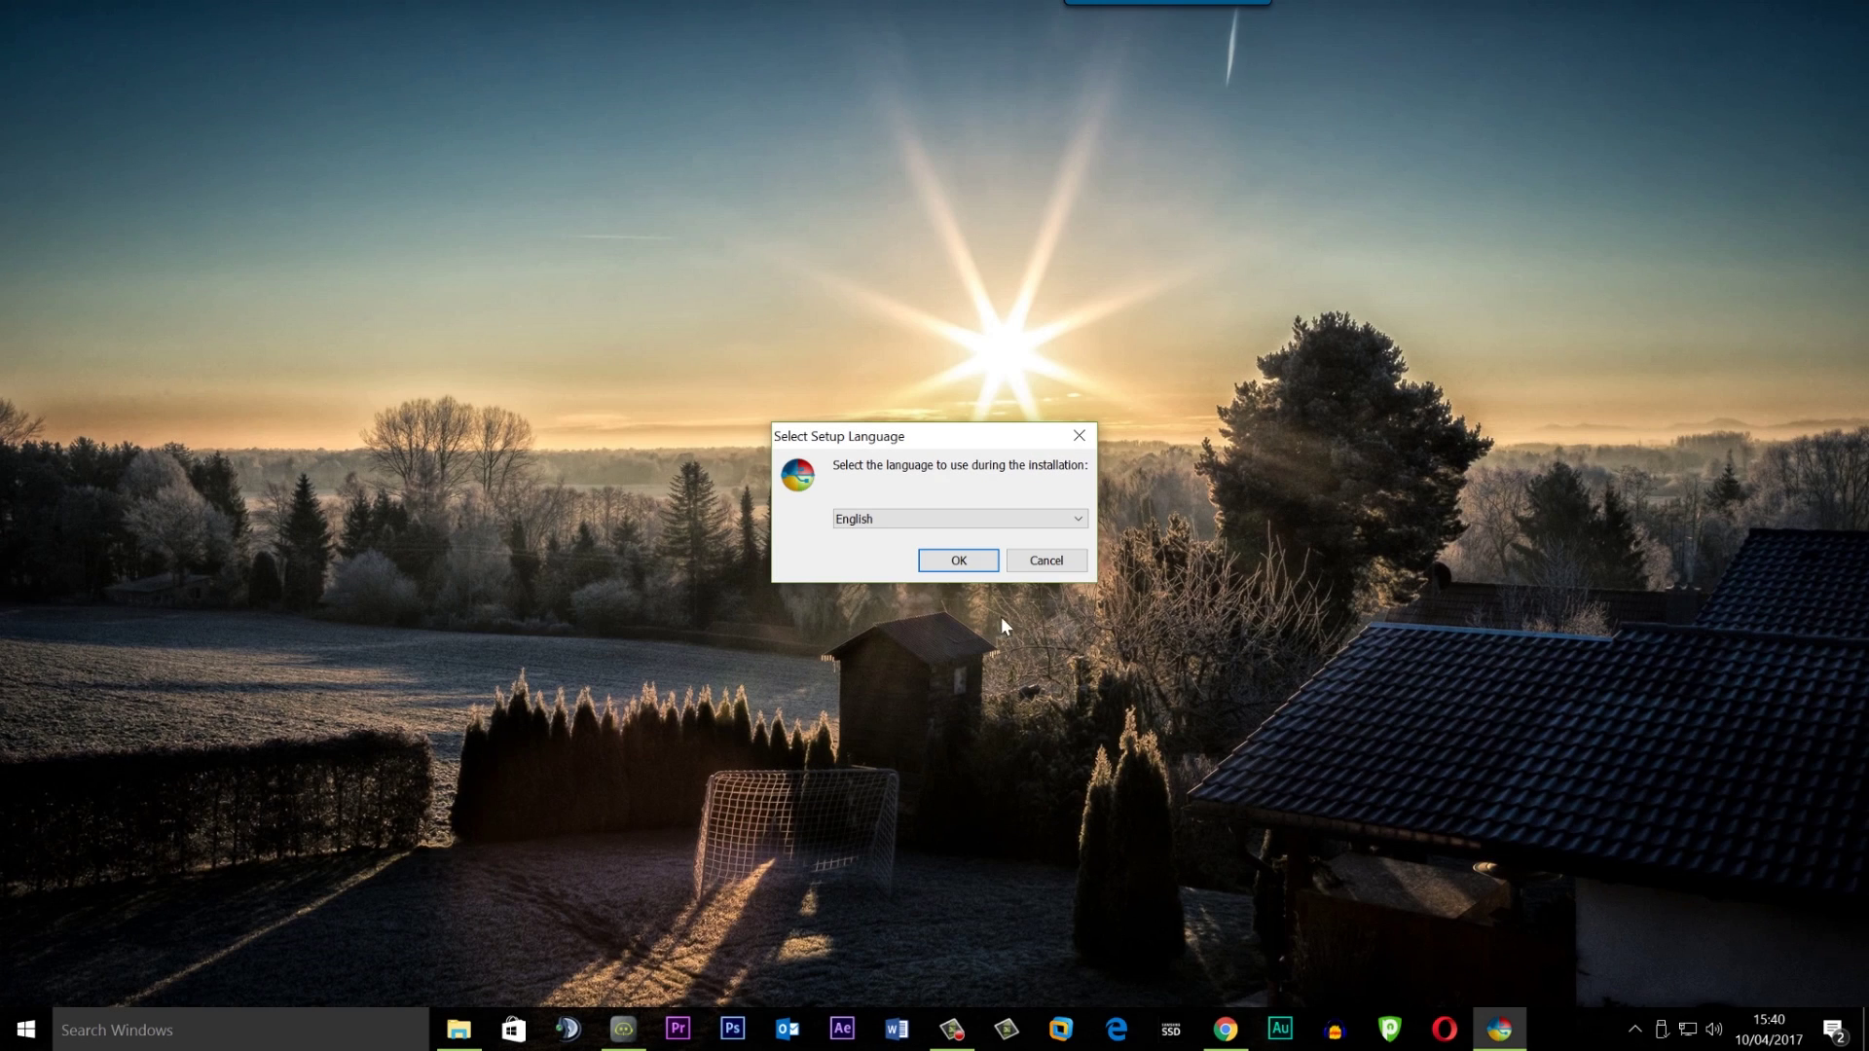
Keep English as the setup language and start the WinToUSB installer.
left_click(1075, 522)
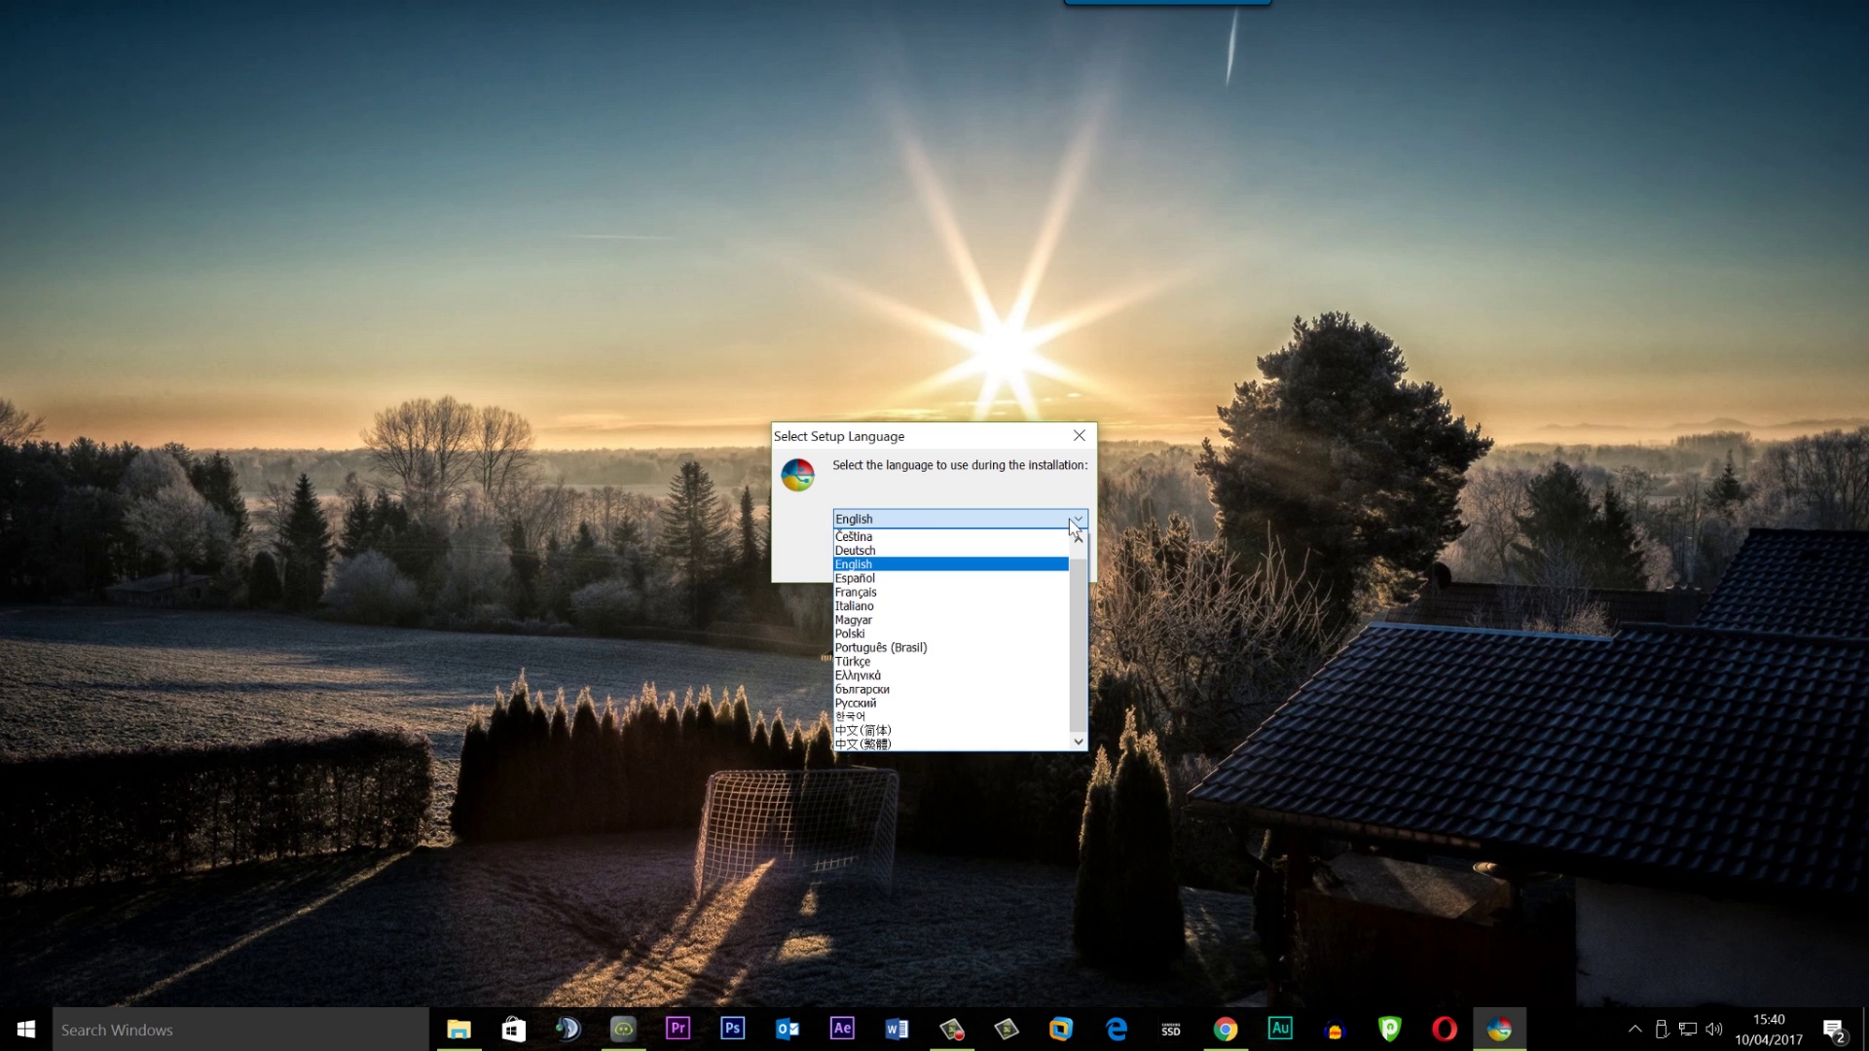
left_click(1073, 523)
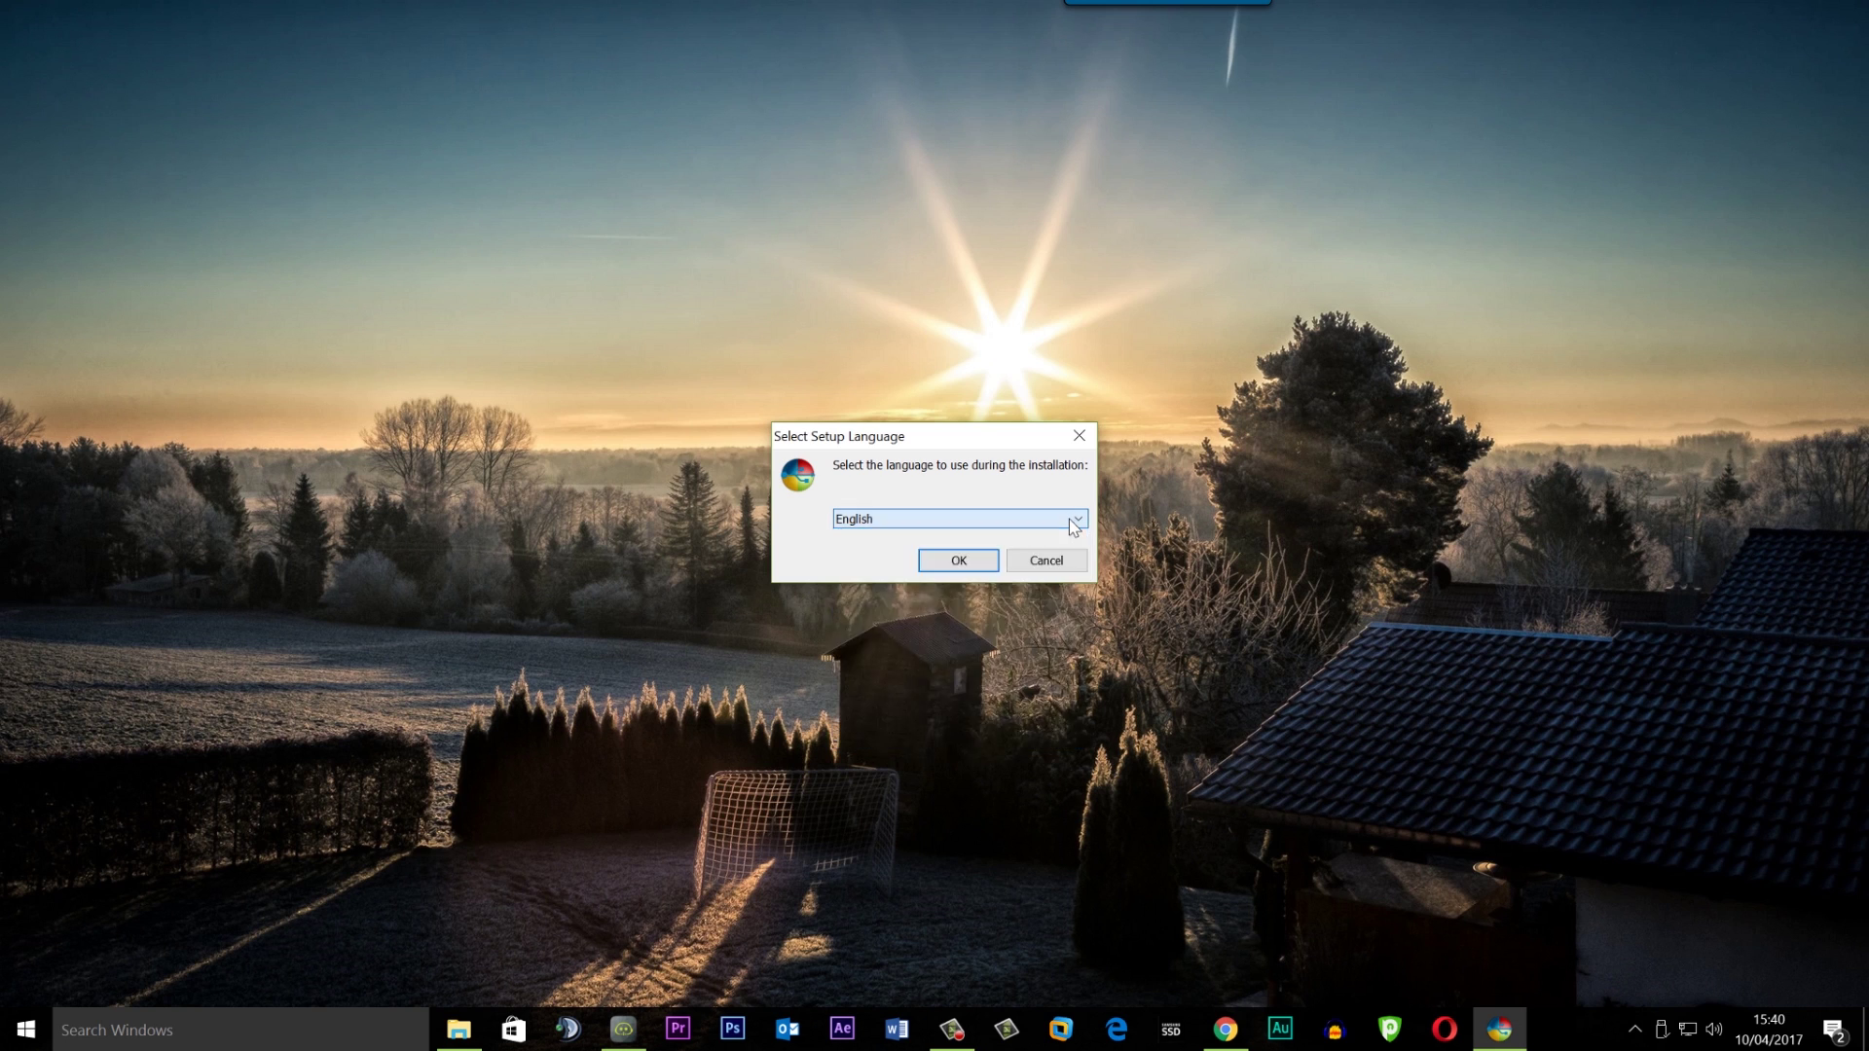
left_click(964, 561)
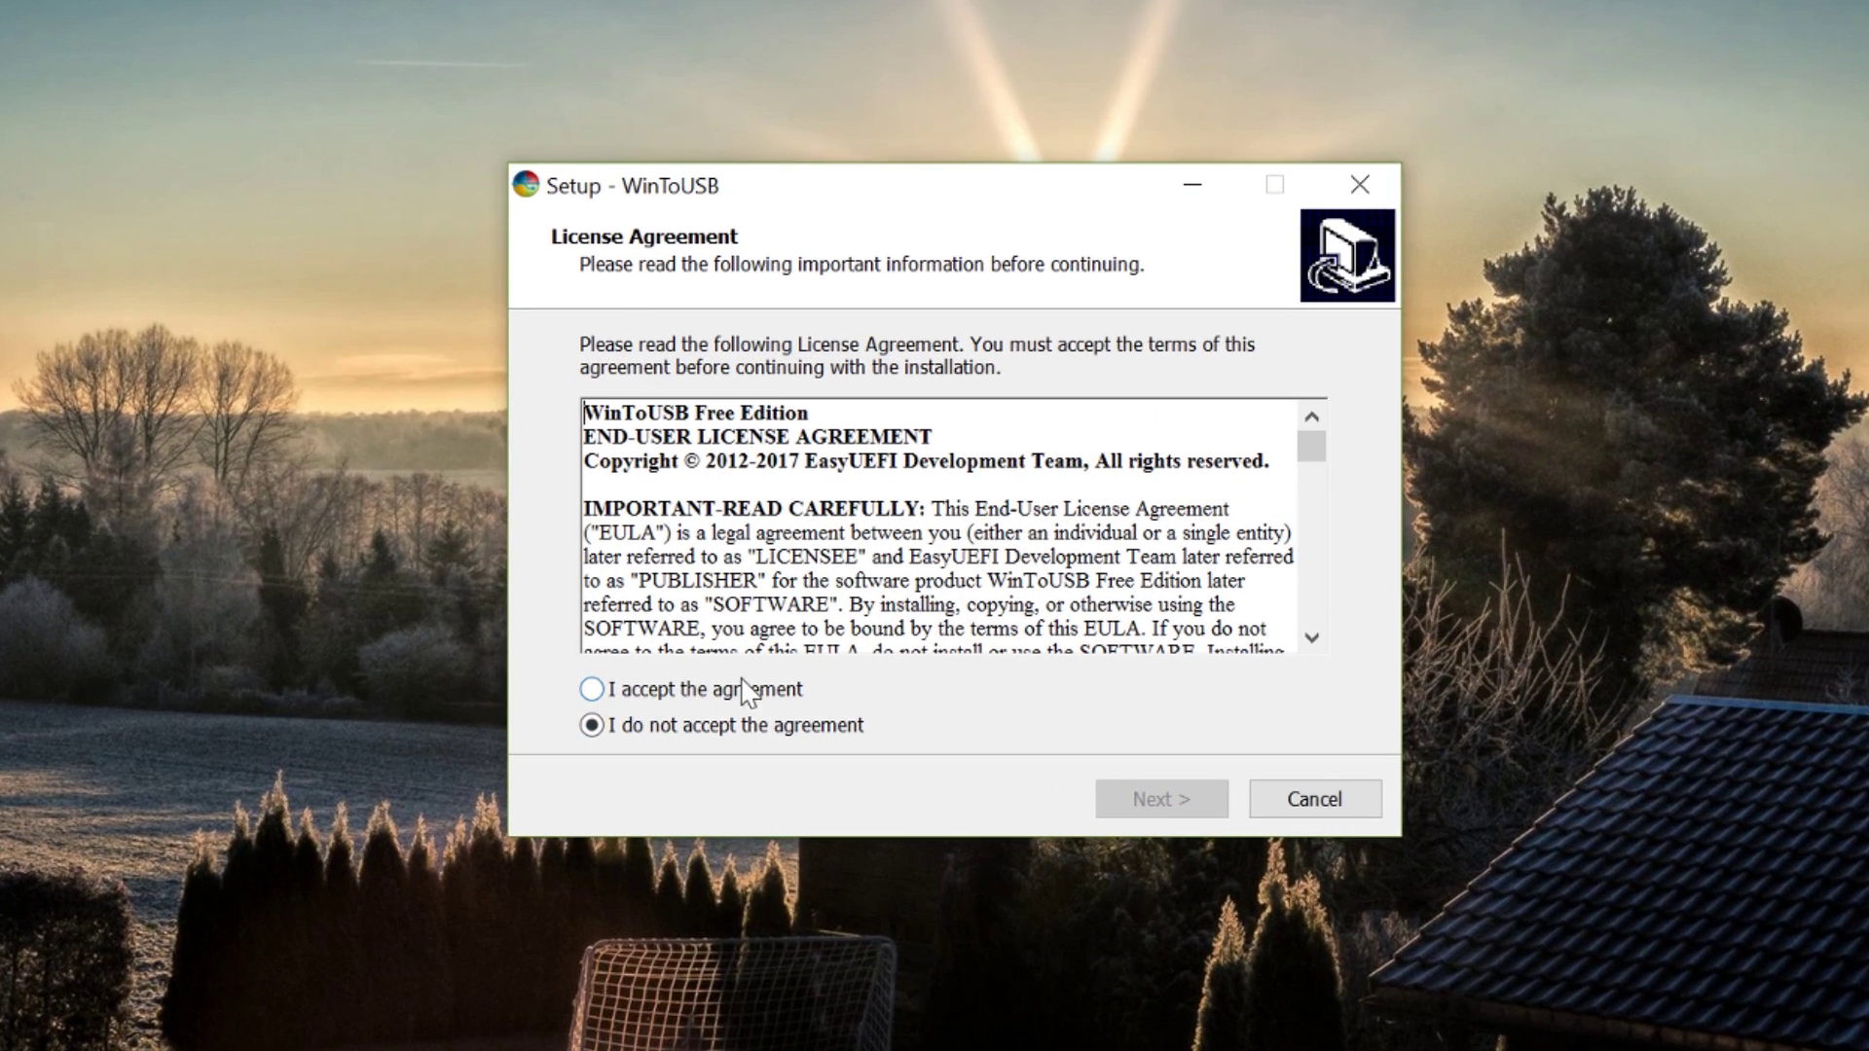
Accept the license and install to C:\Program Files\WinToUSB with a desktop shortcut, then finish.
left_click(633, 691)
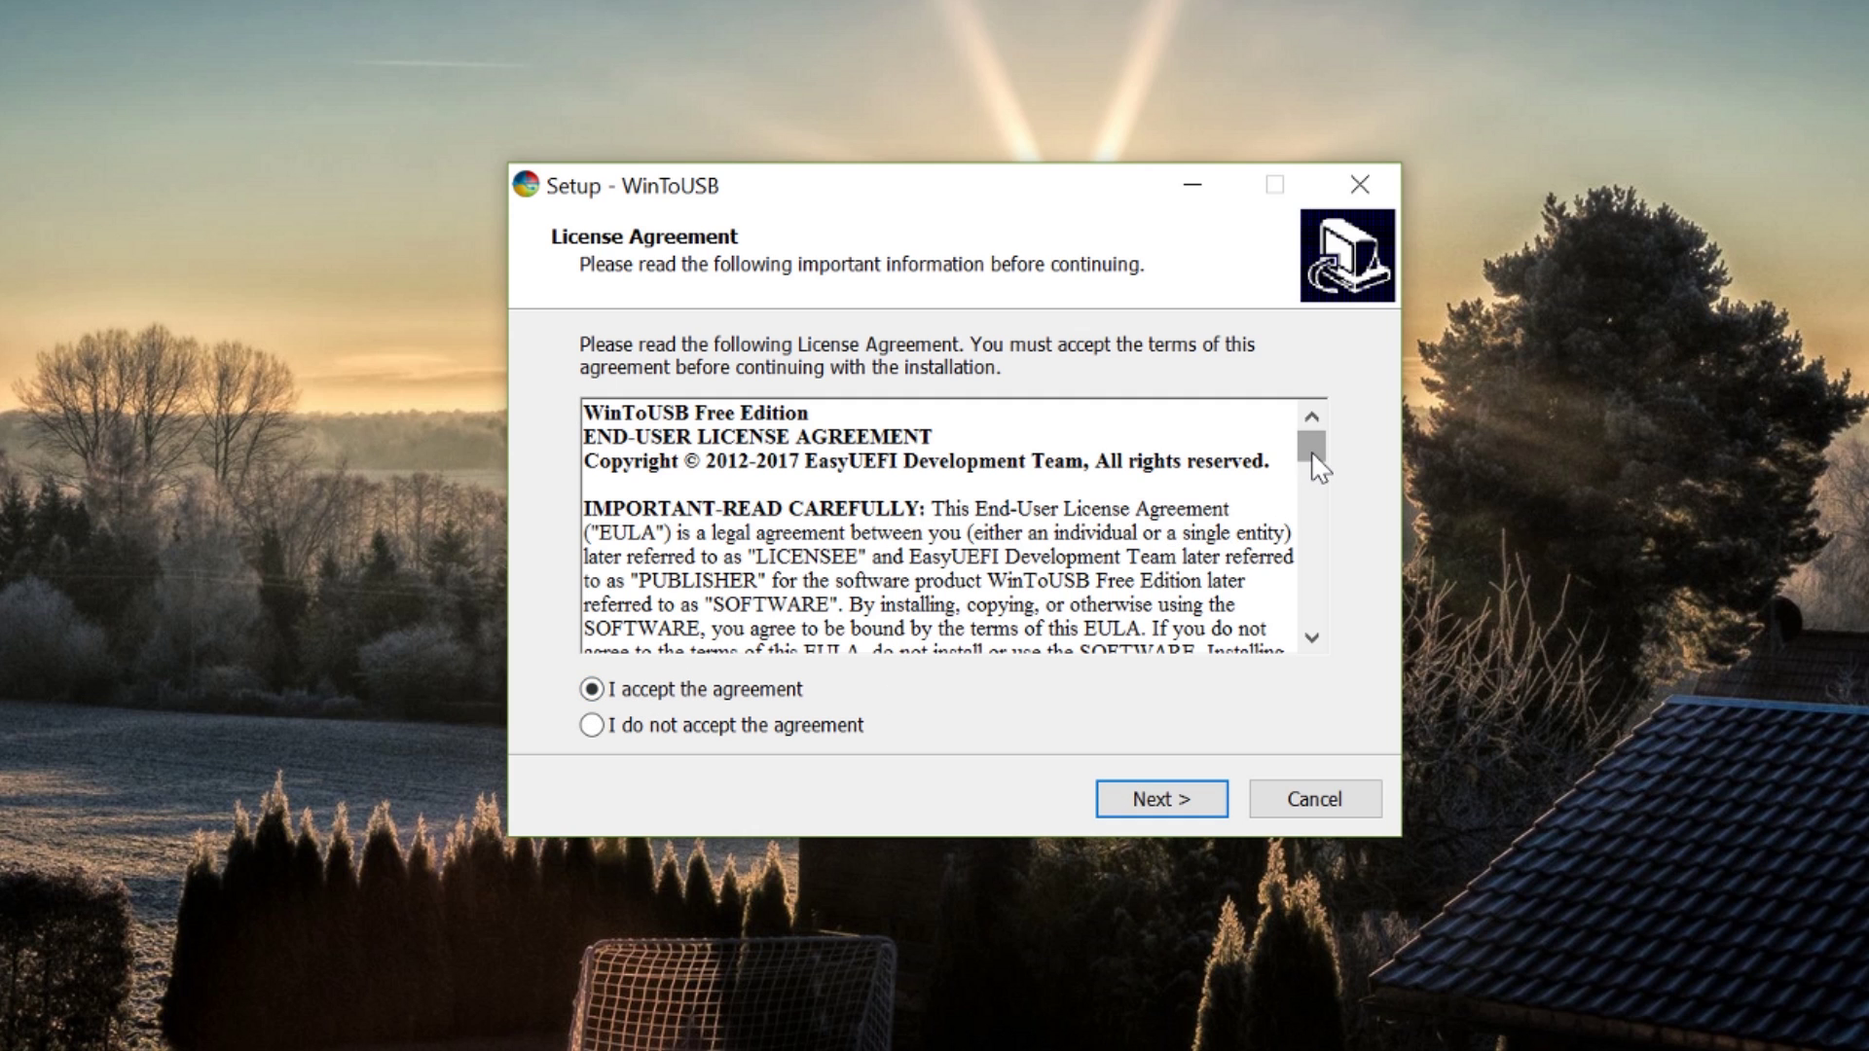
left_click_drag(1312, 454, 1298, 511)
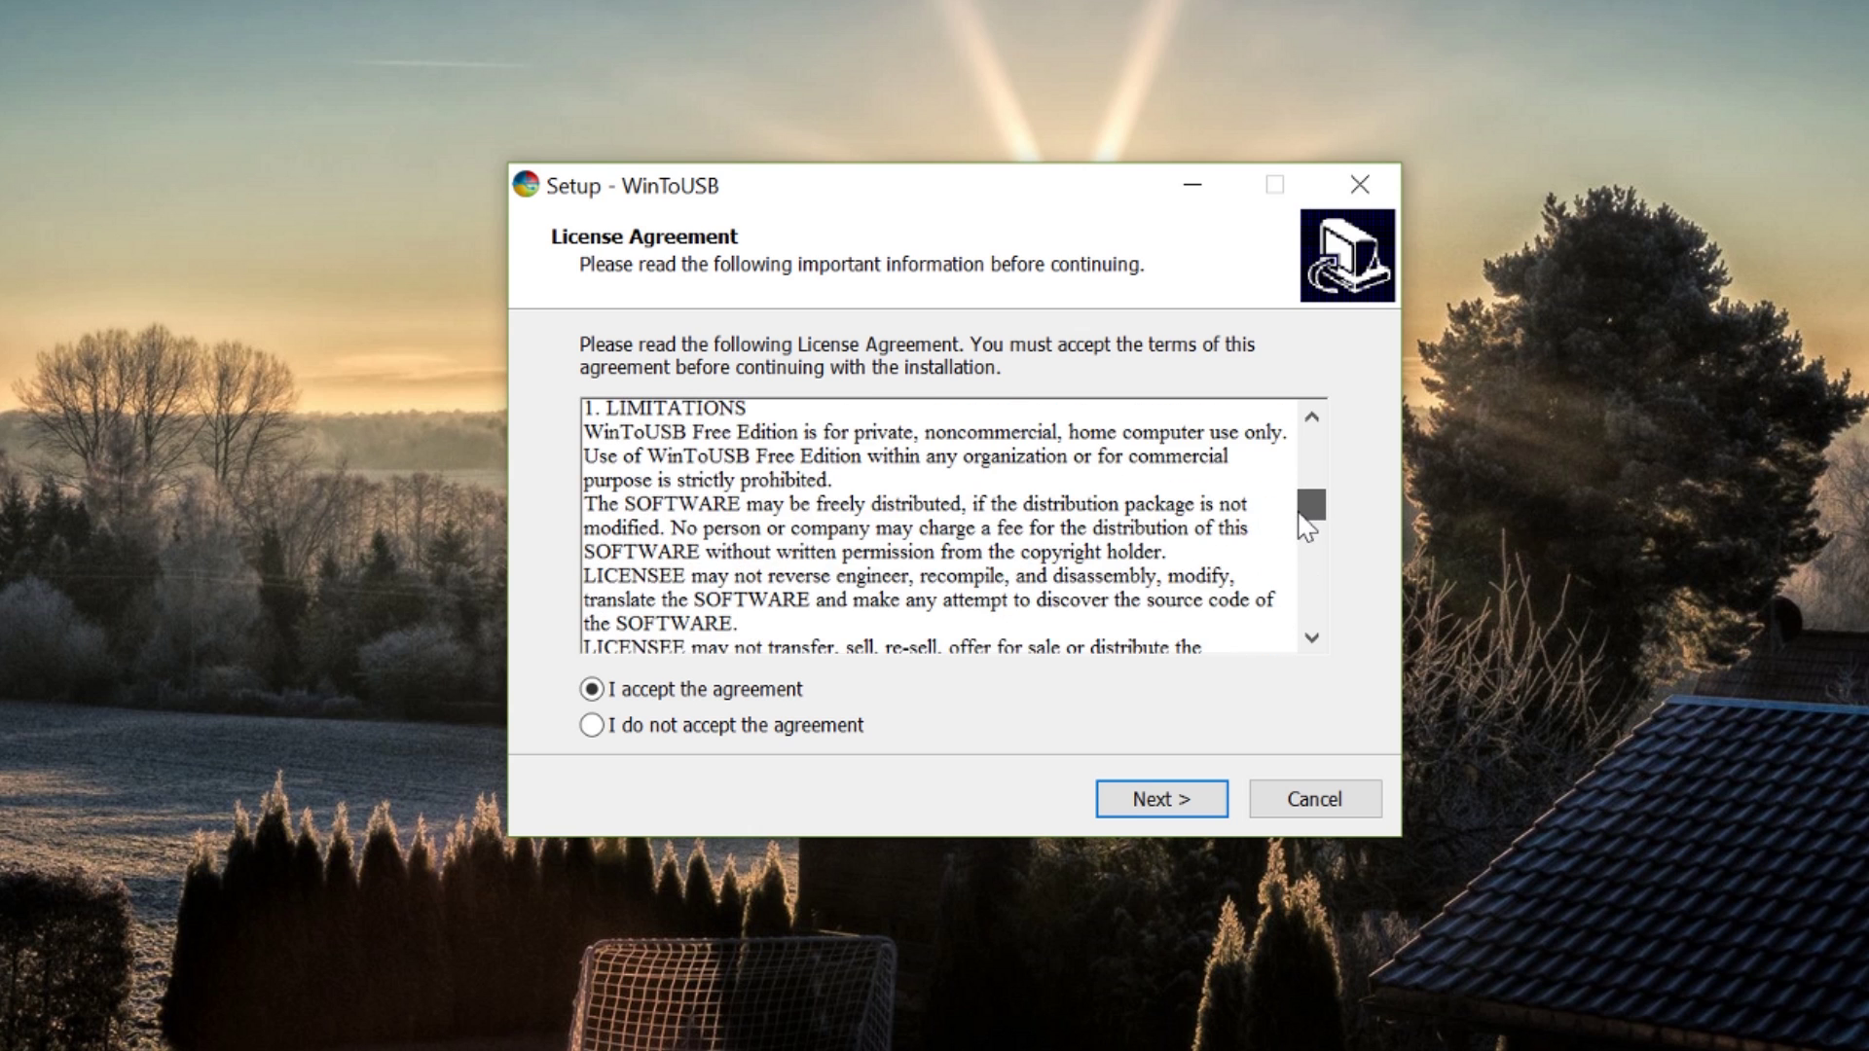
left_click(1176, 805)
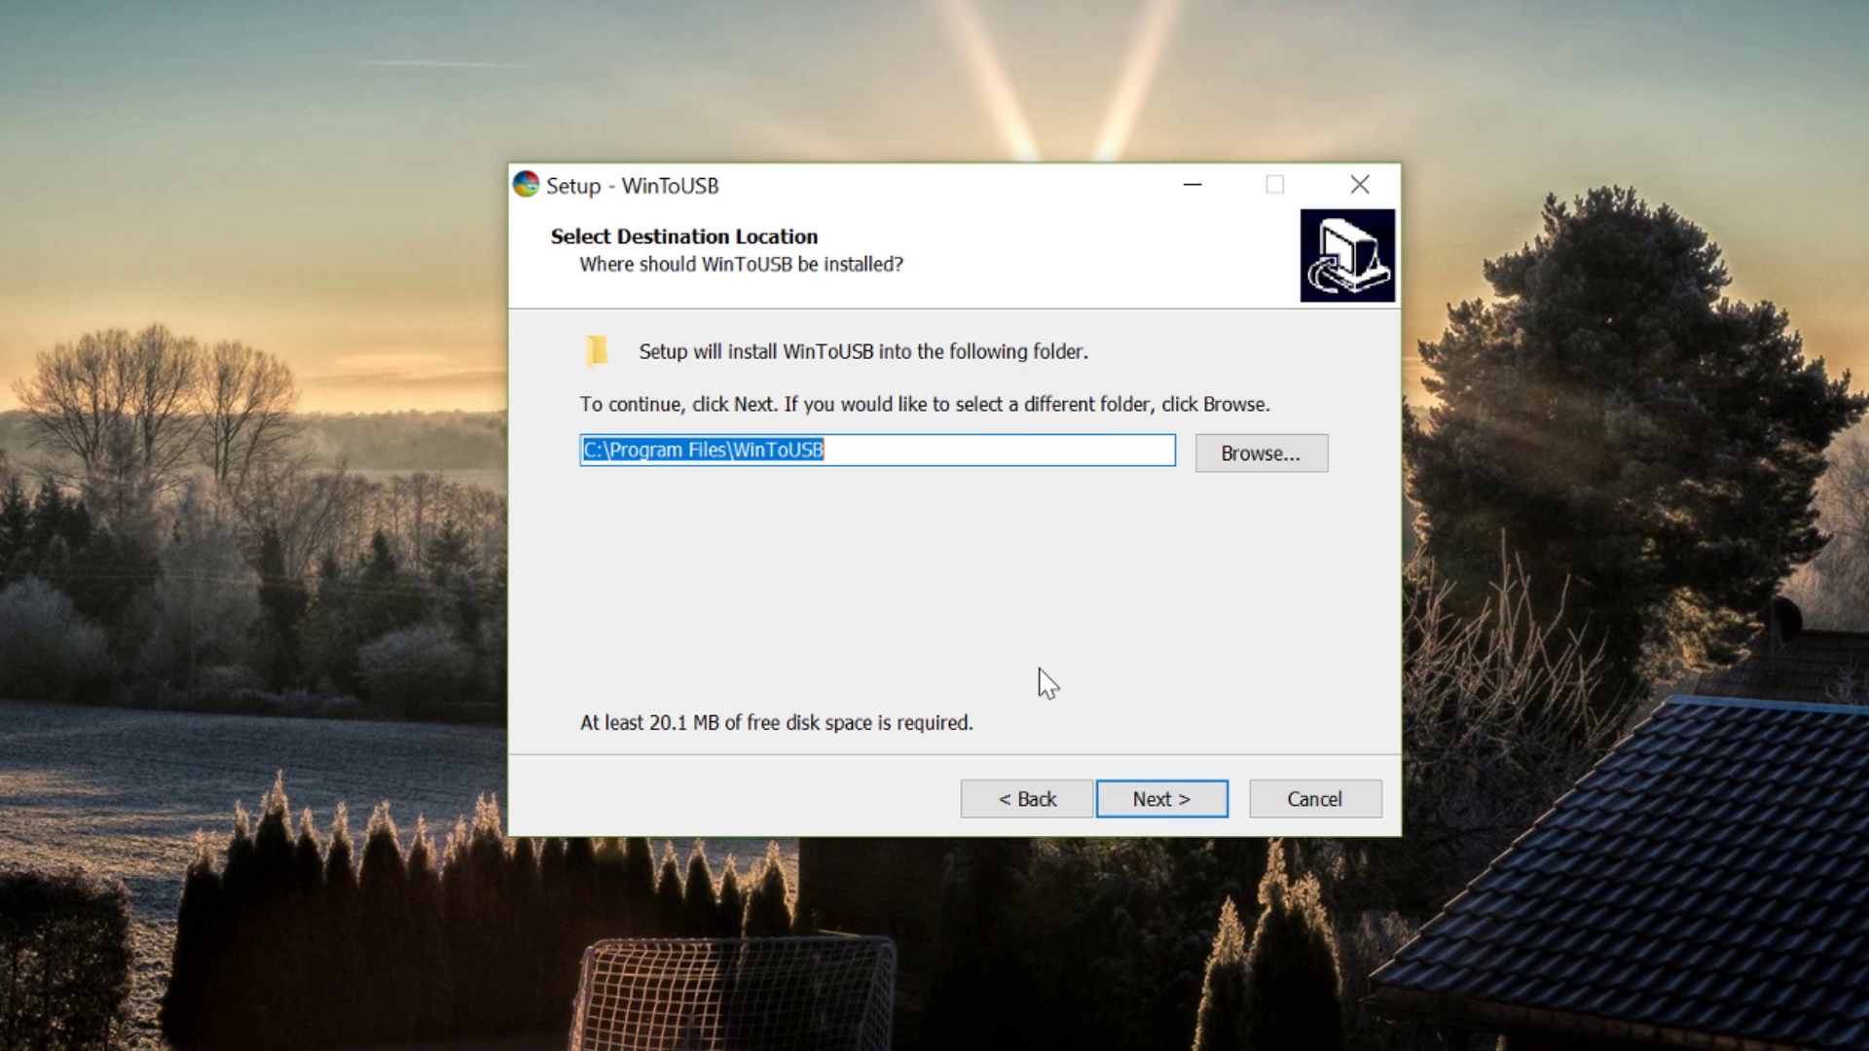
left_click(1171, 808)
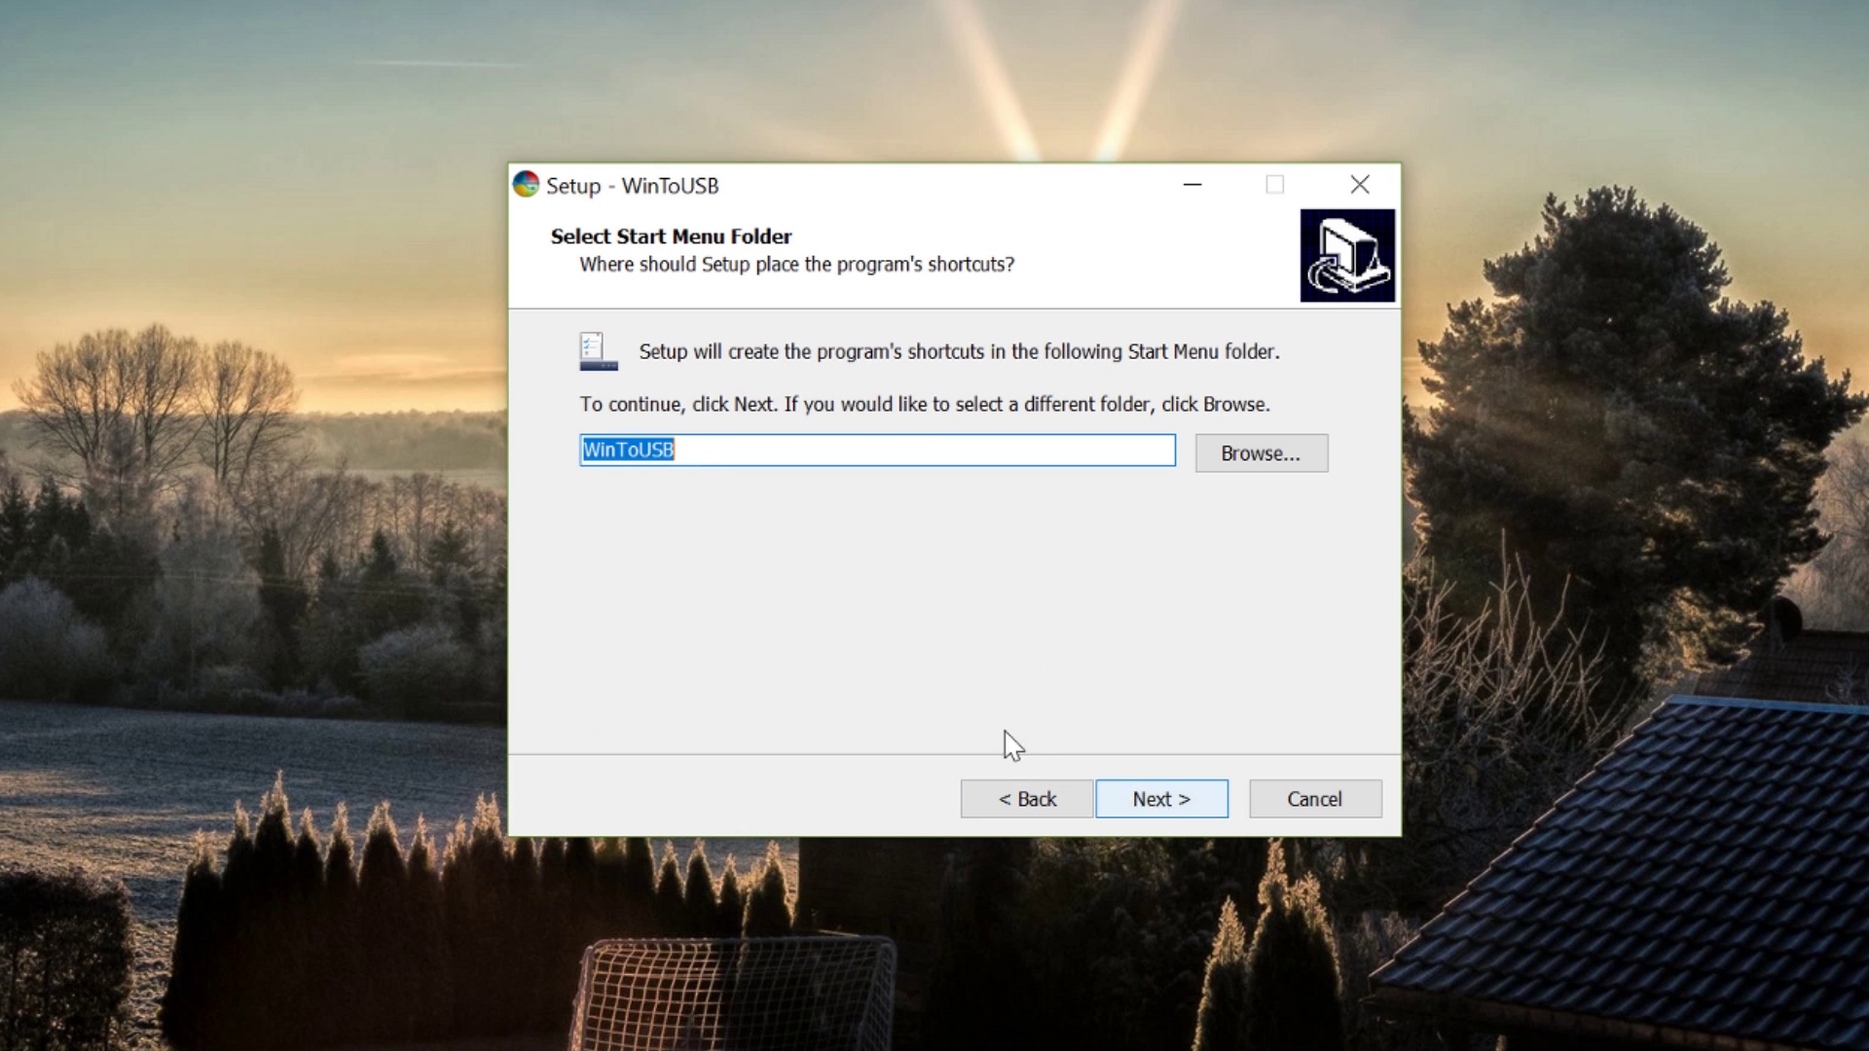
left_click(1161, 803)
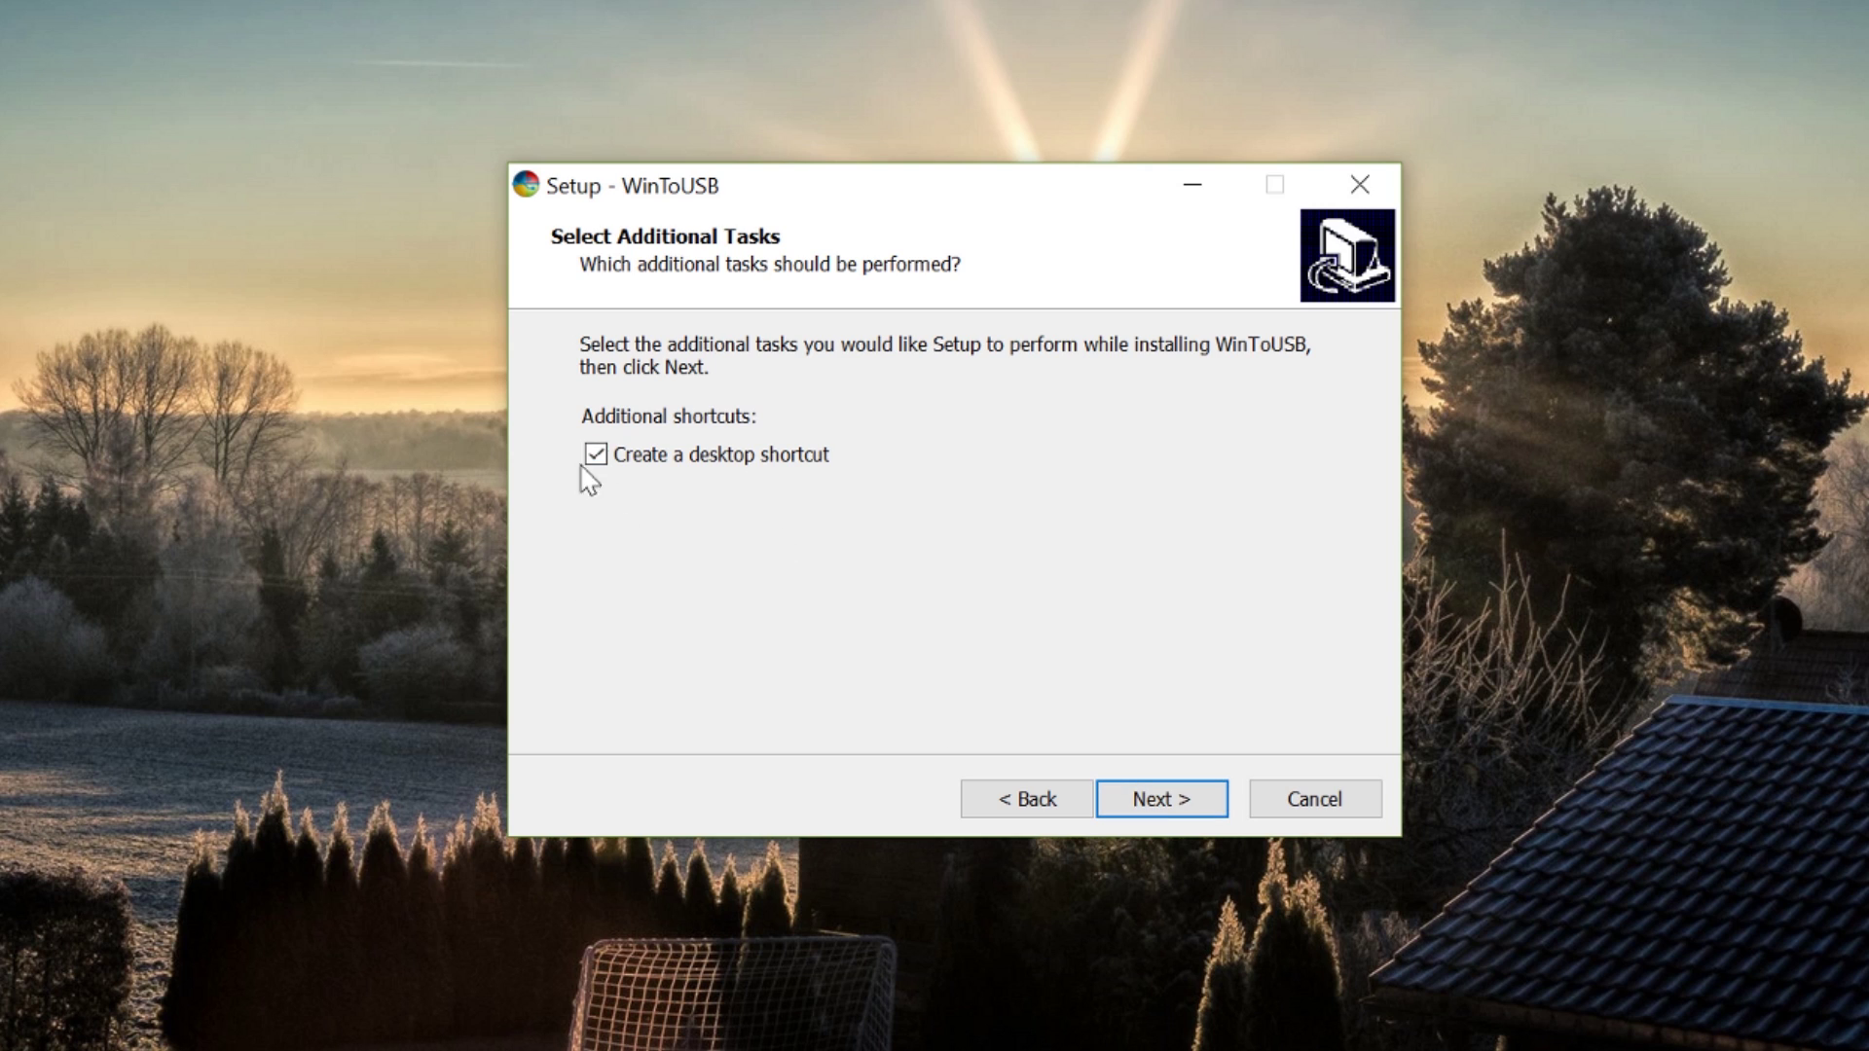
left_click(1183, 810)
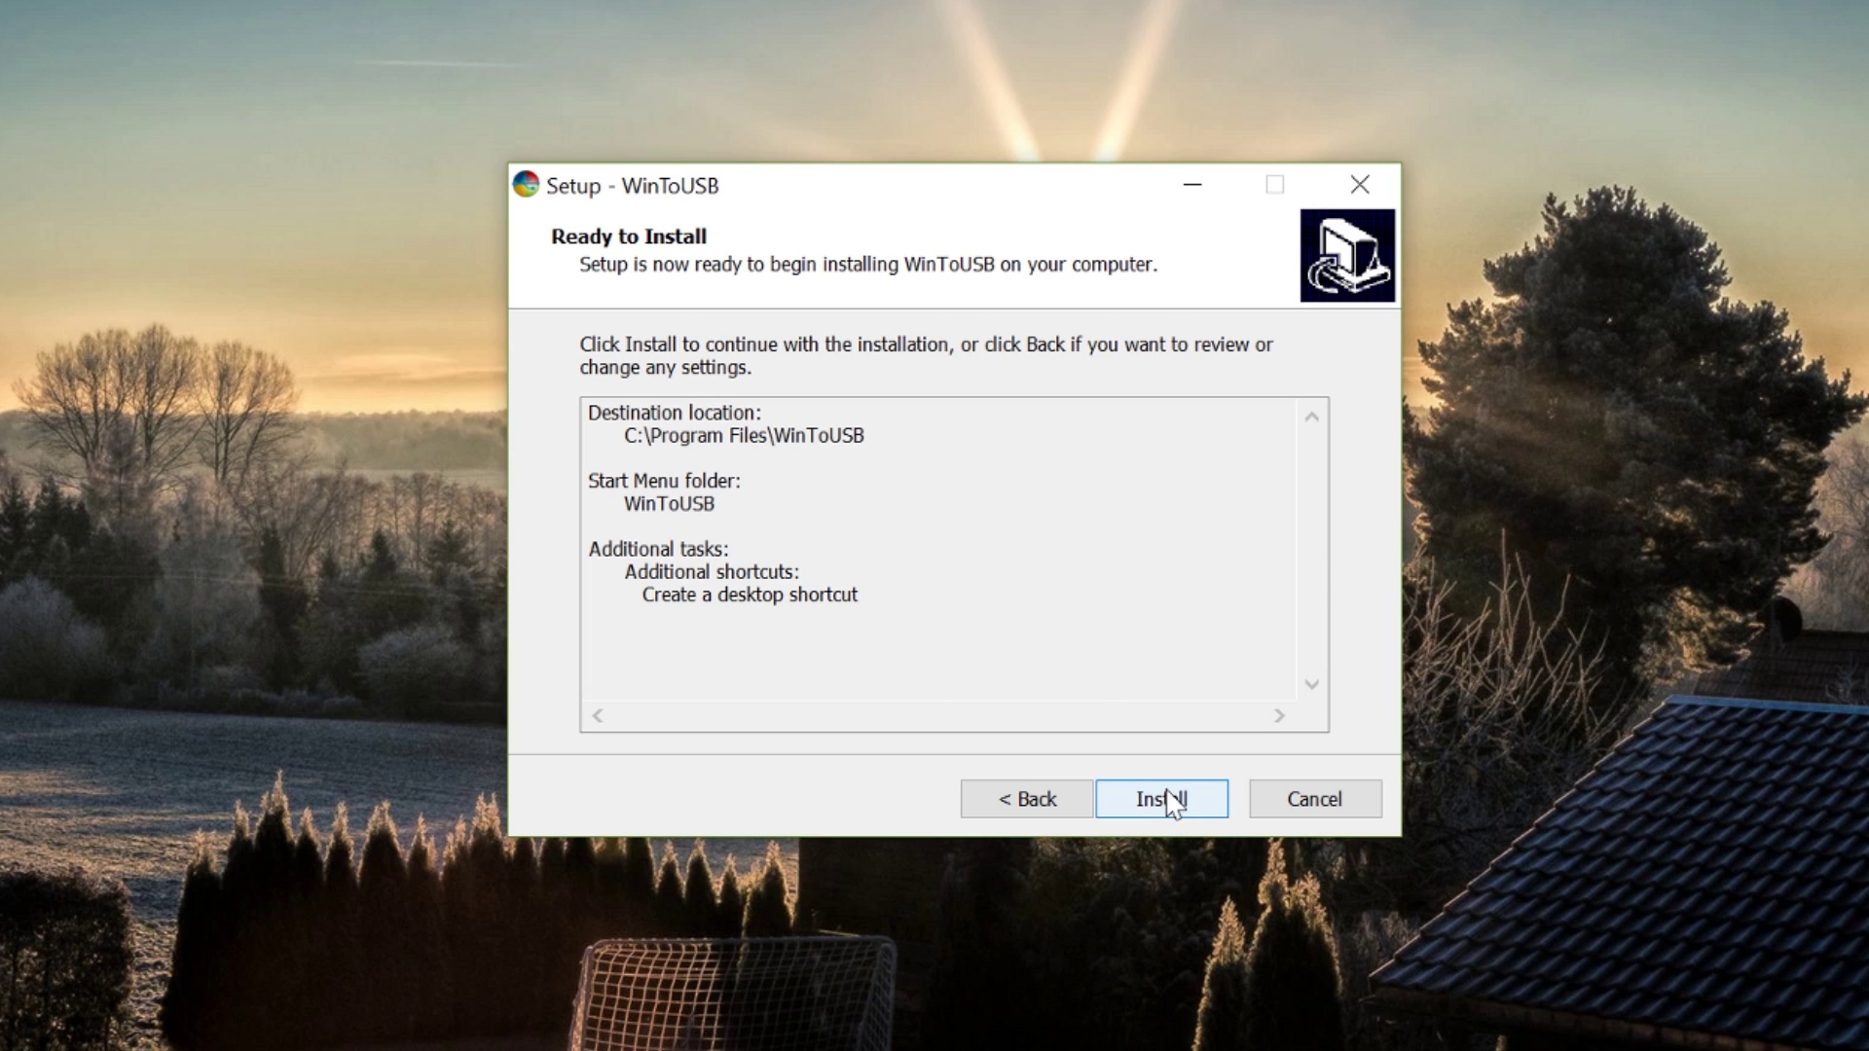
left_click(1179, 801)
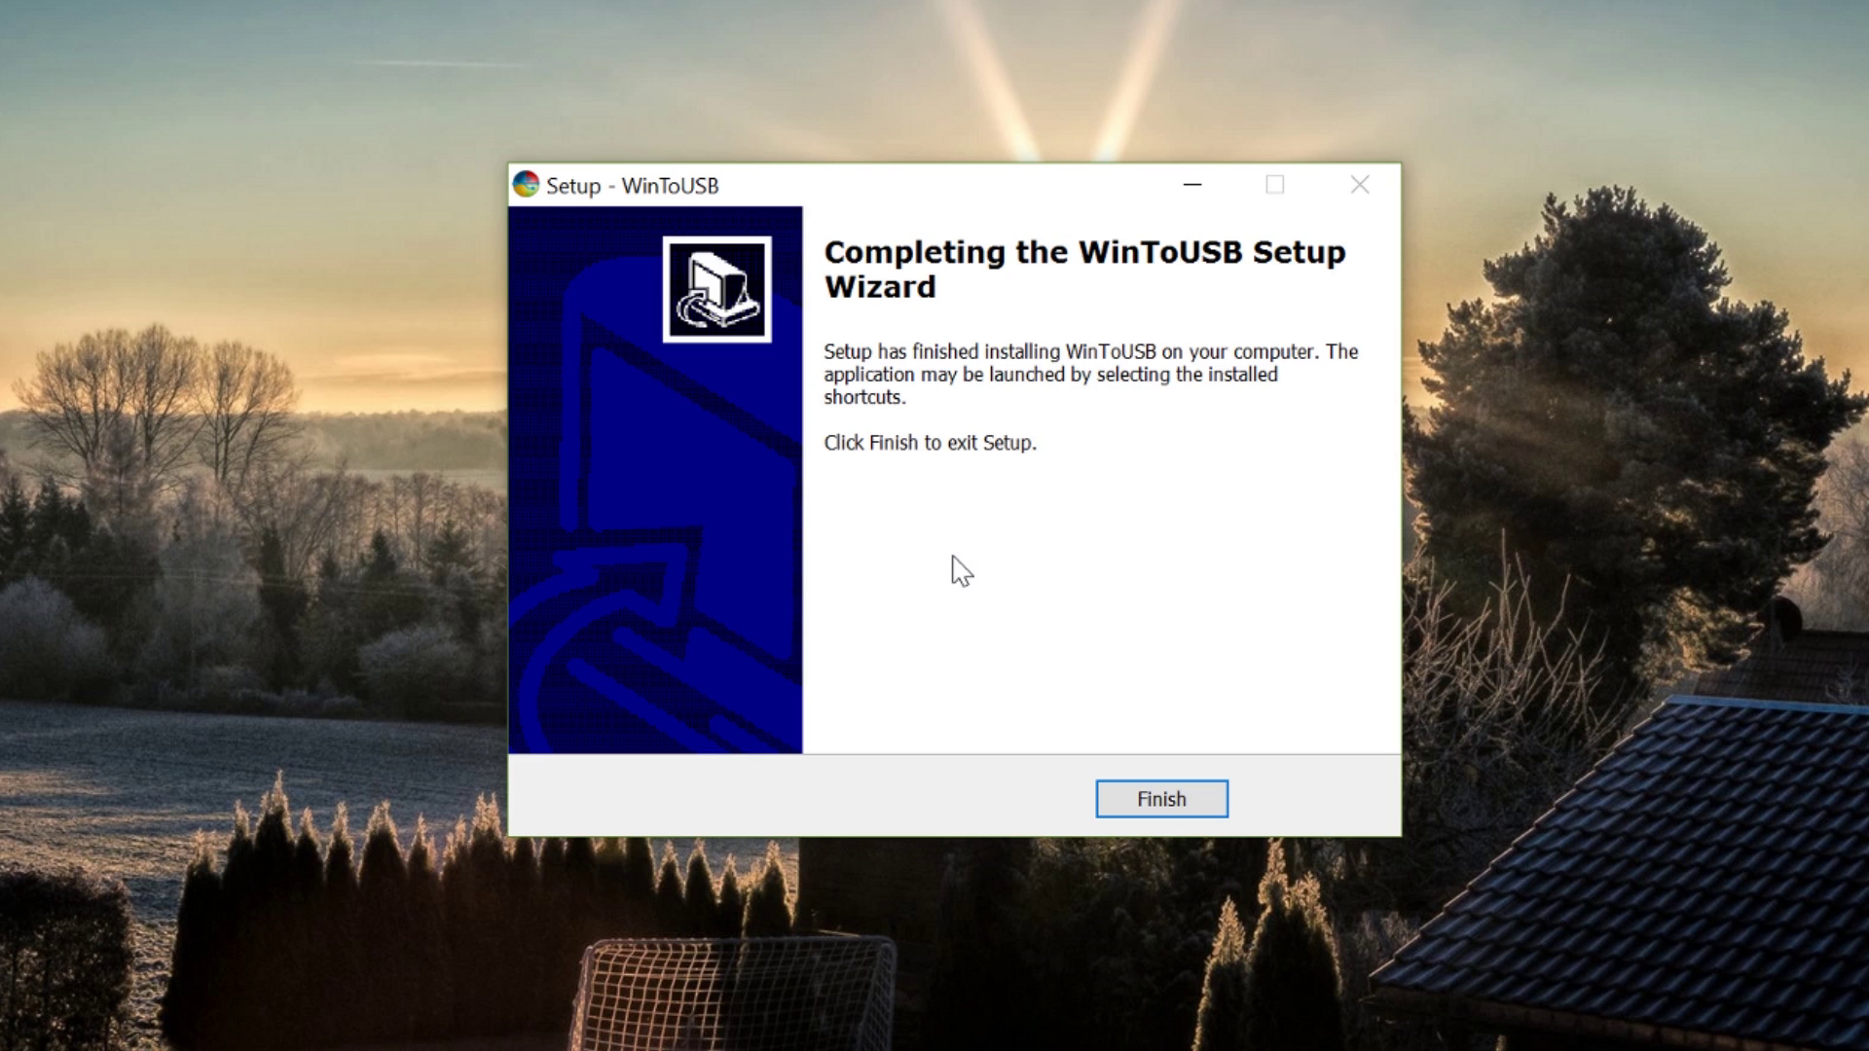
left_click(1178, 800)
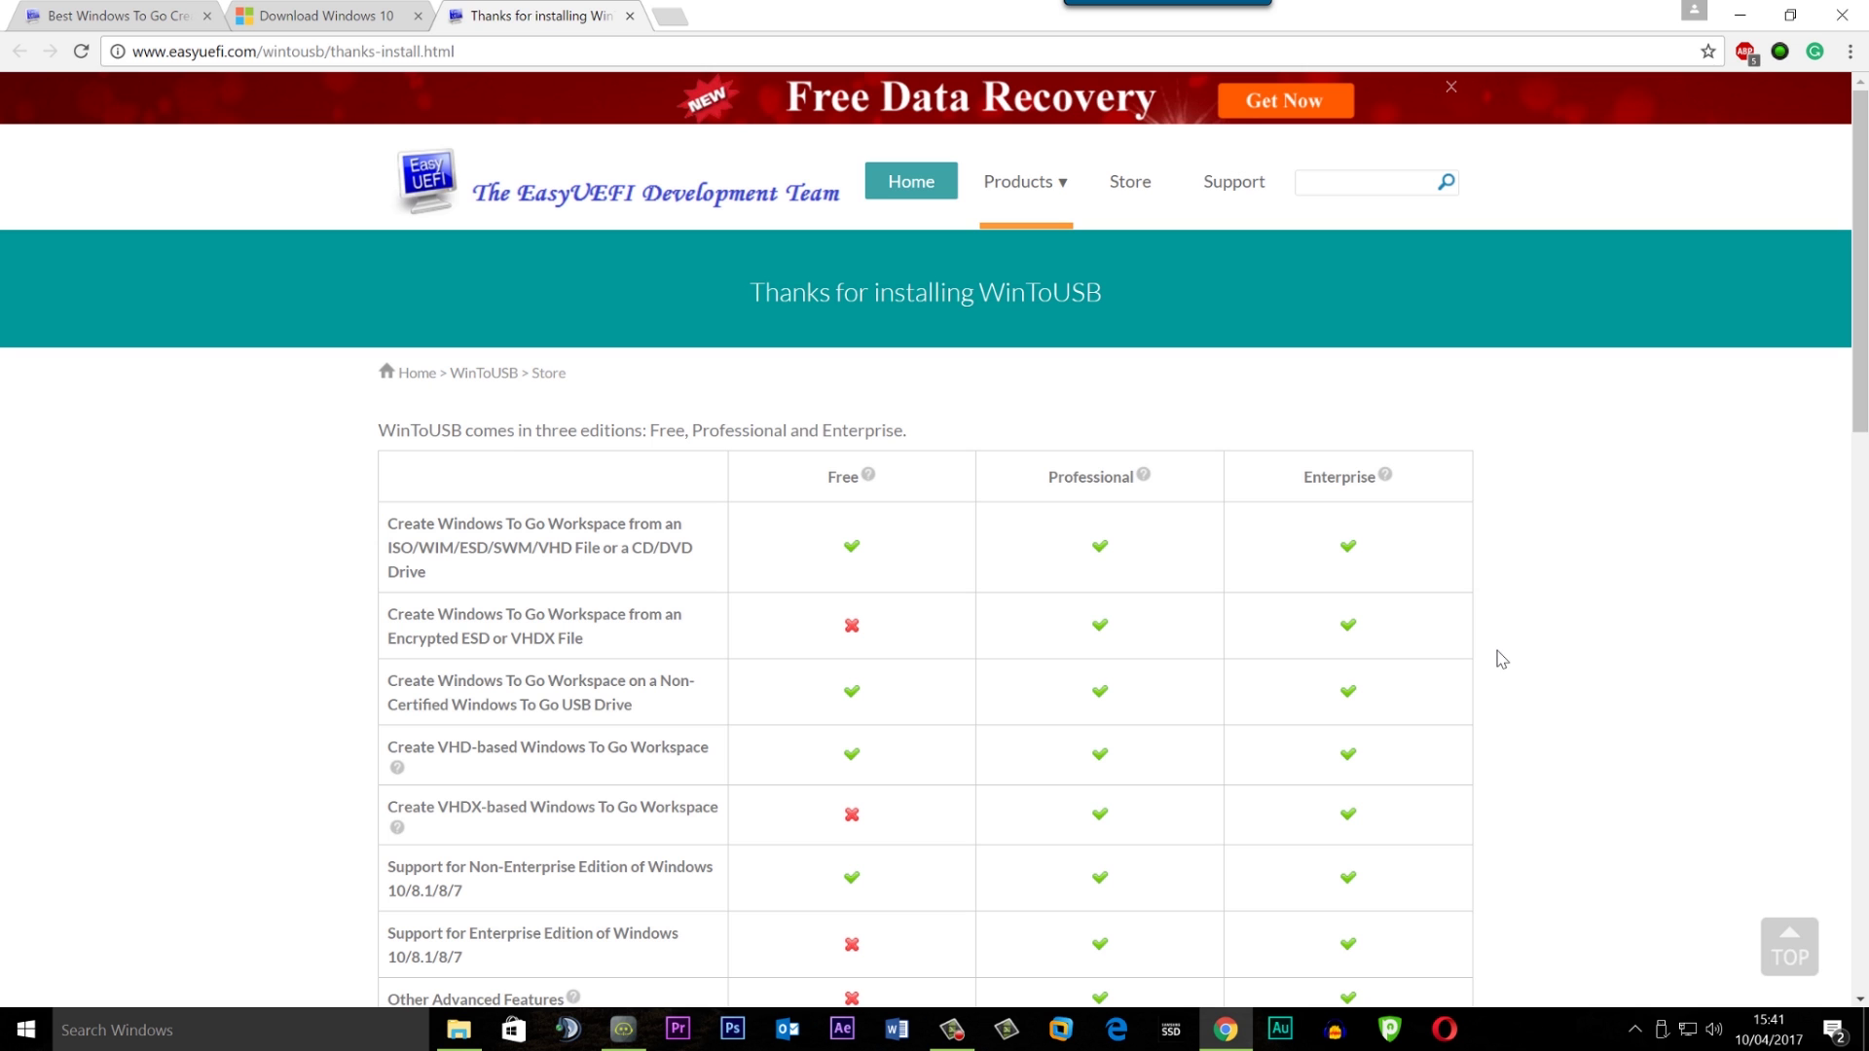
Scroll down to the Free, Professional and Enterprise edition comparison table.
scroll(1499, 665, "down", 1)
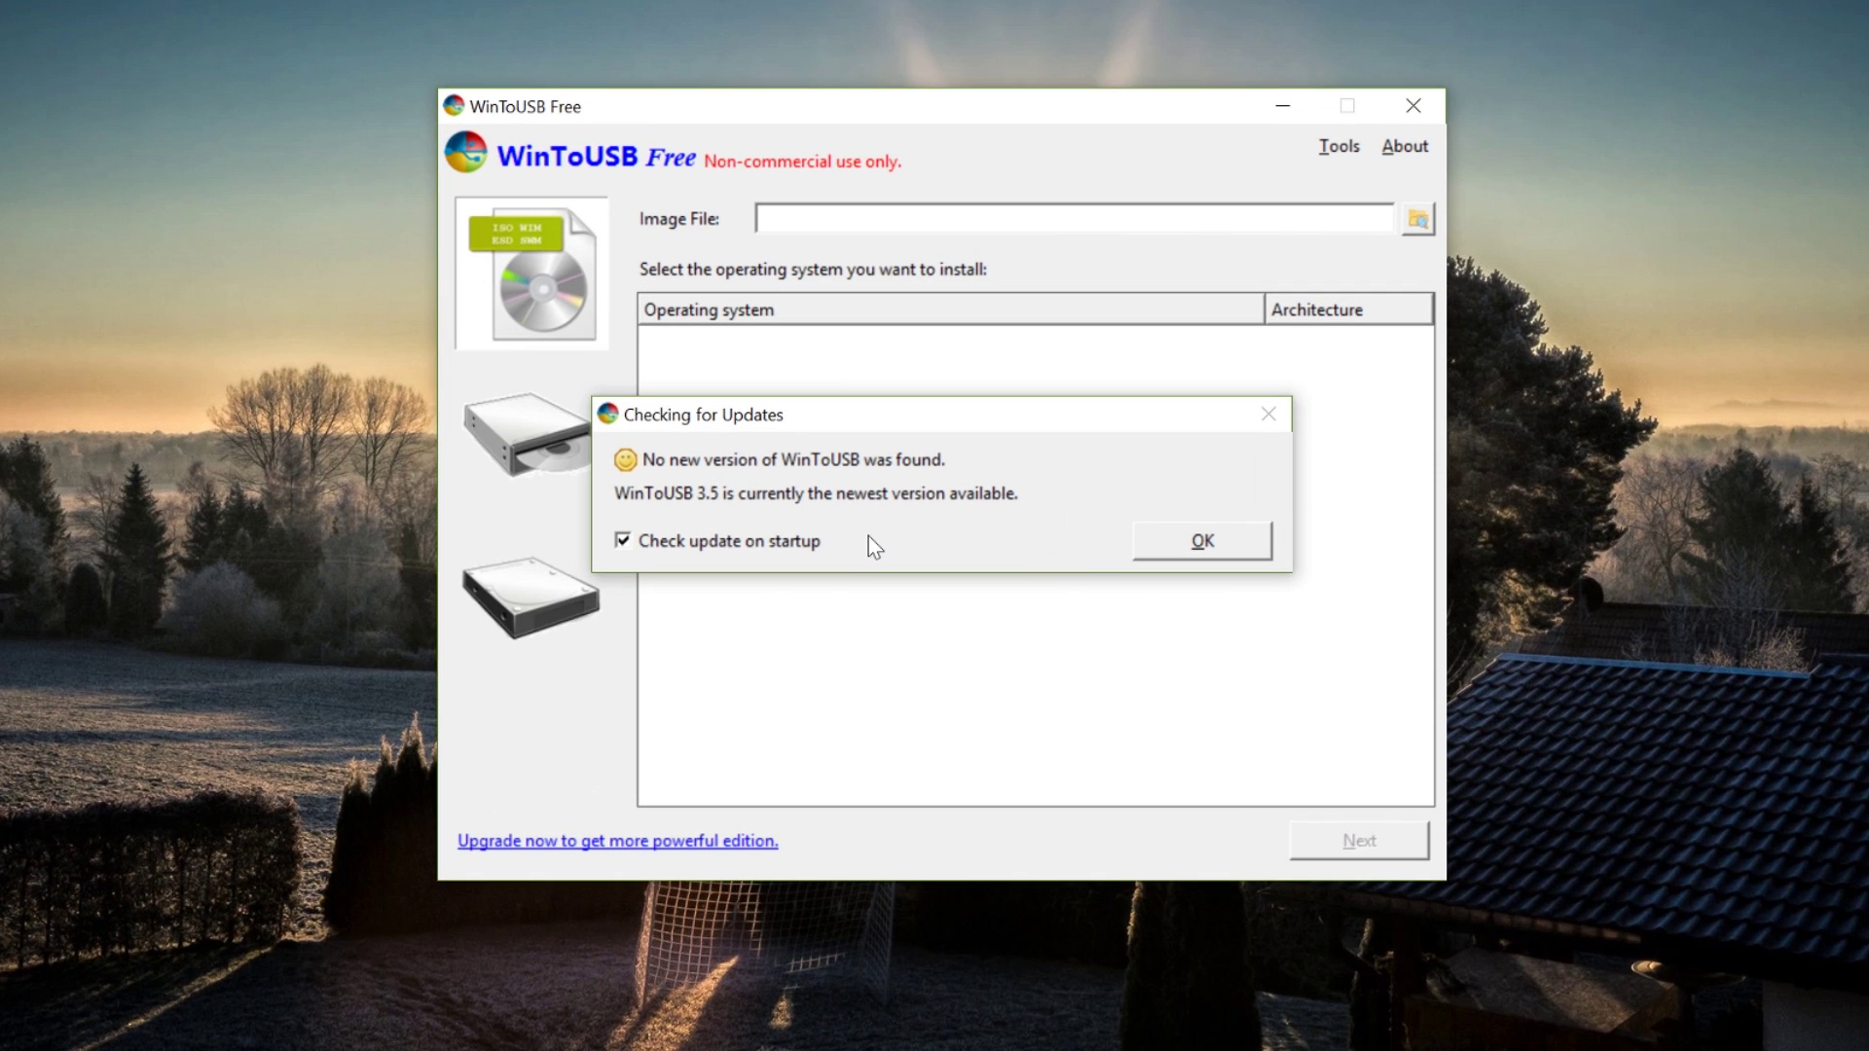
Dismiss the update notice, load D:\windows 10 usb\Windows.iso, and continue with Windows 10 Pro.
left_click(1168, 553)
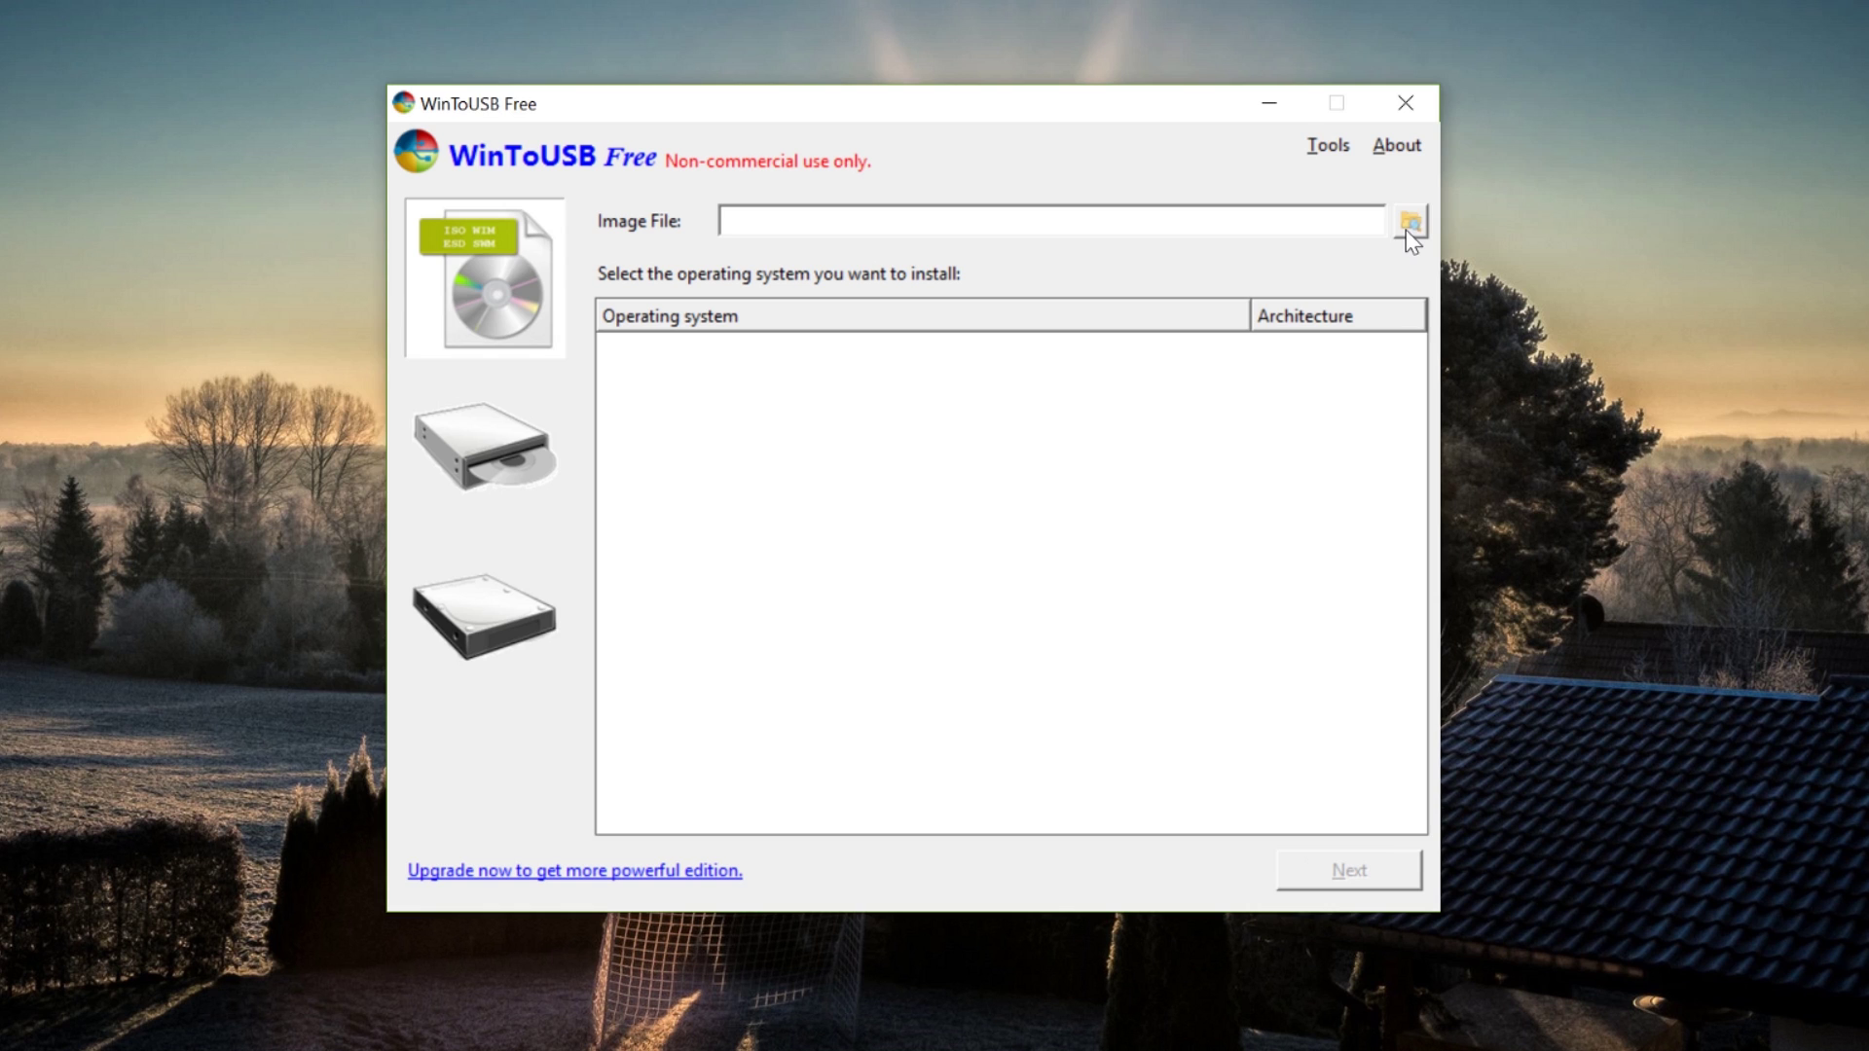
left_click(1417, 219)
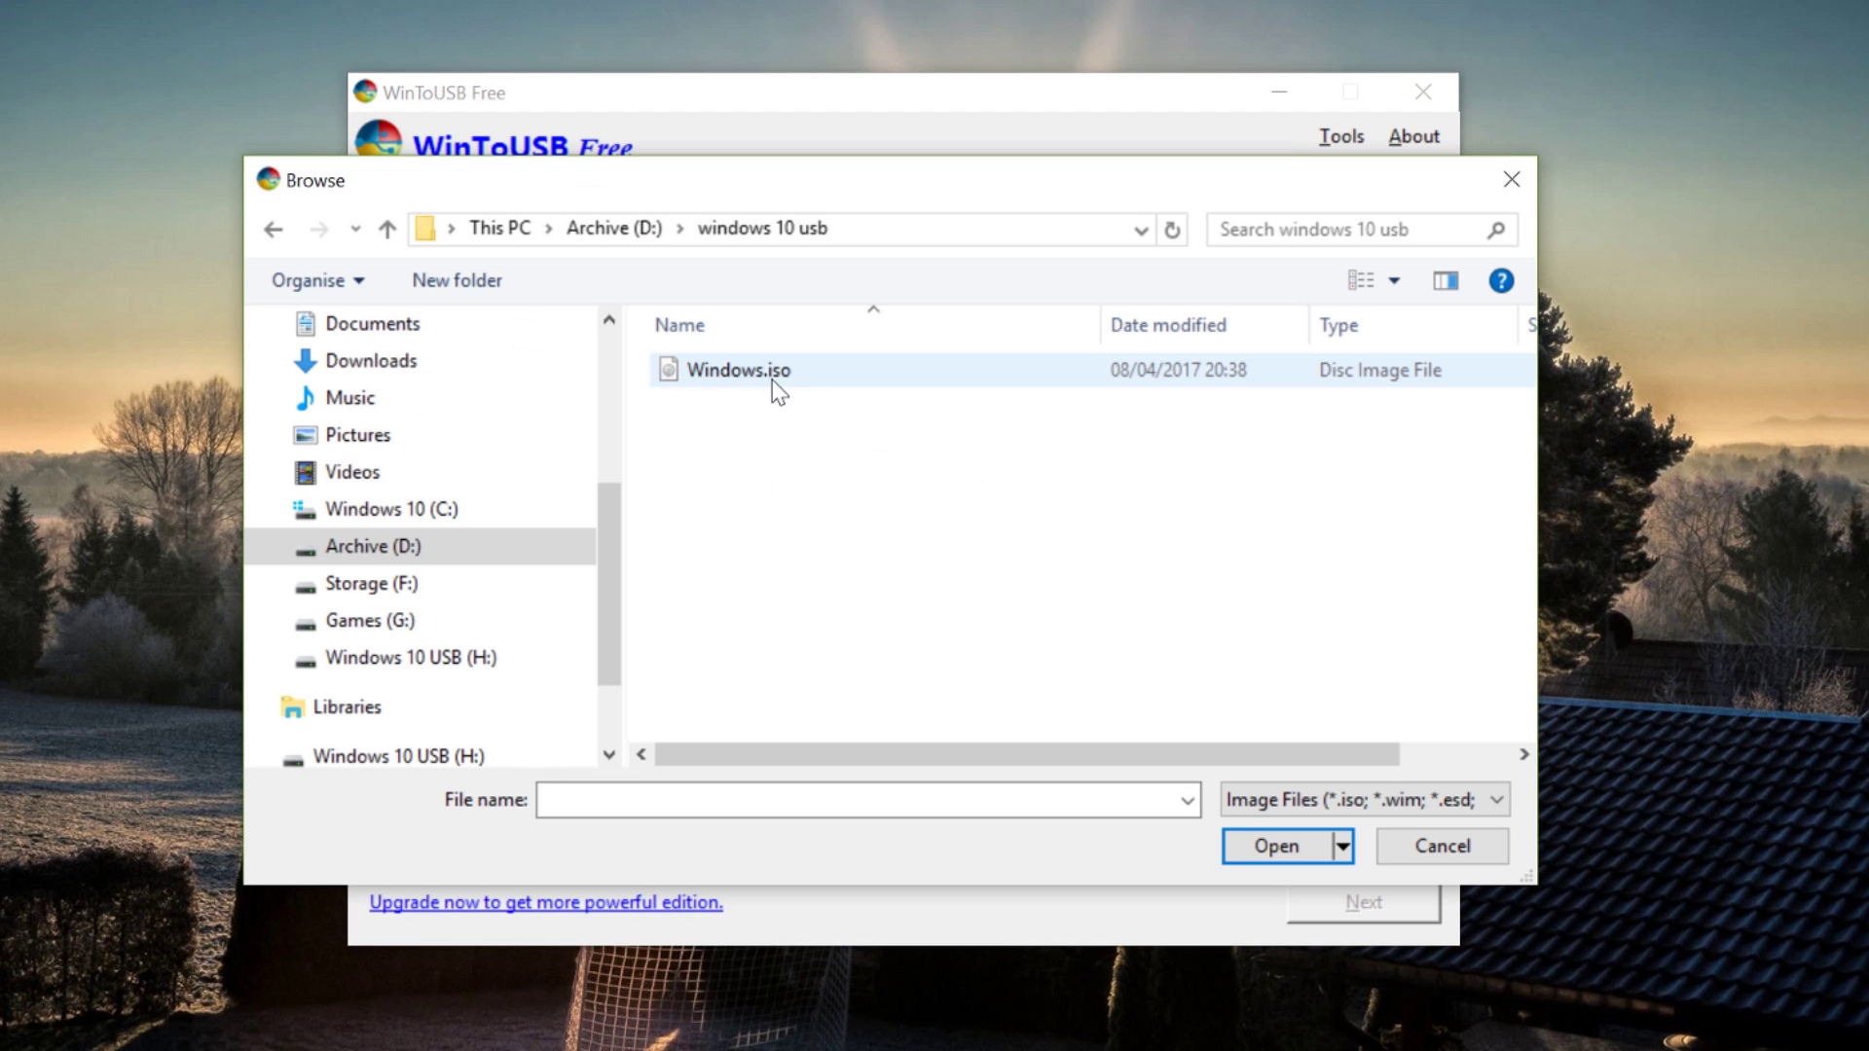
left_click(698, 373)
left_click(1283, 850)
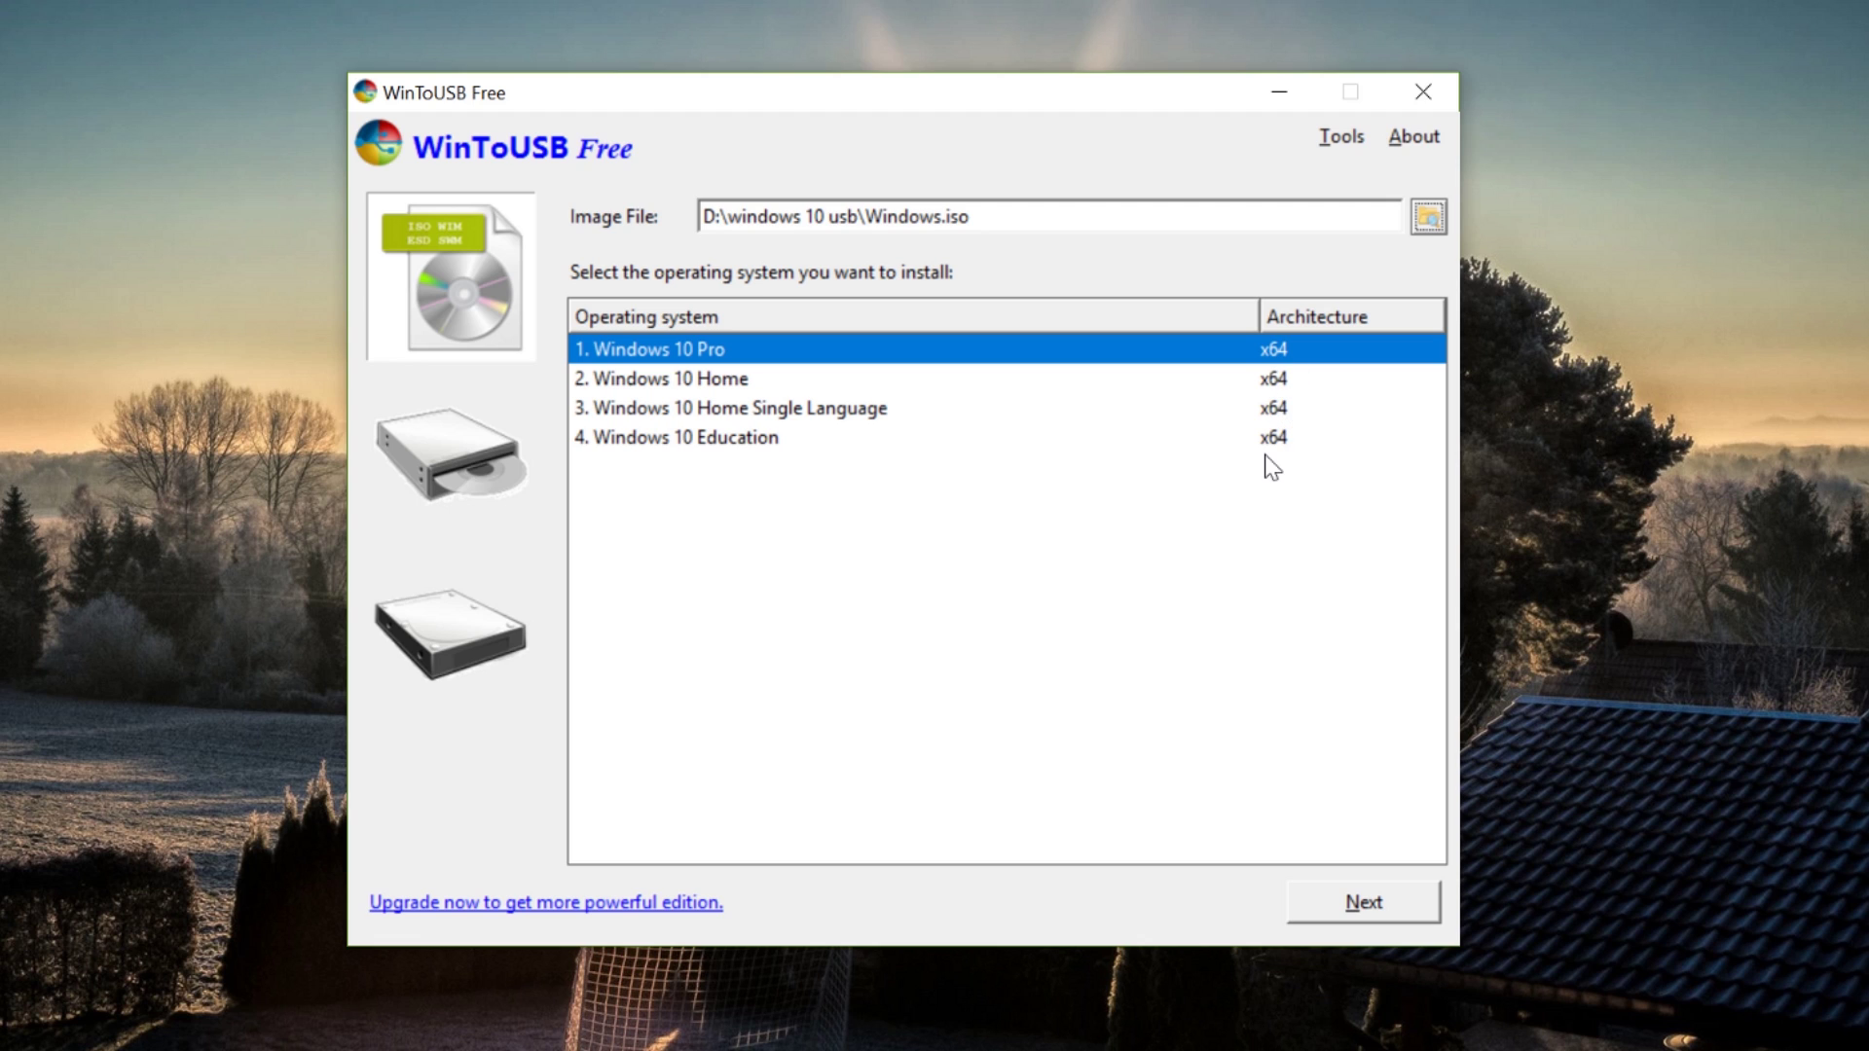
left_click(1375, 896)
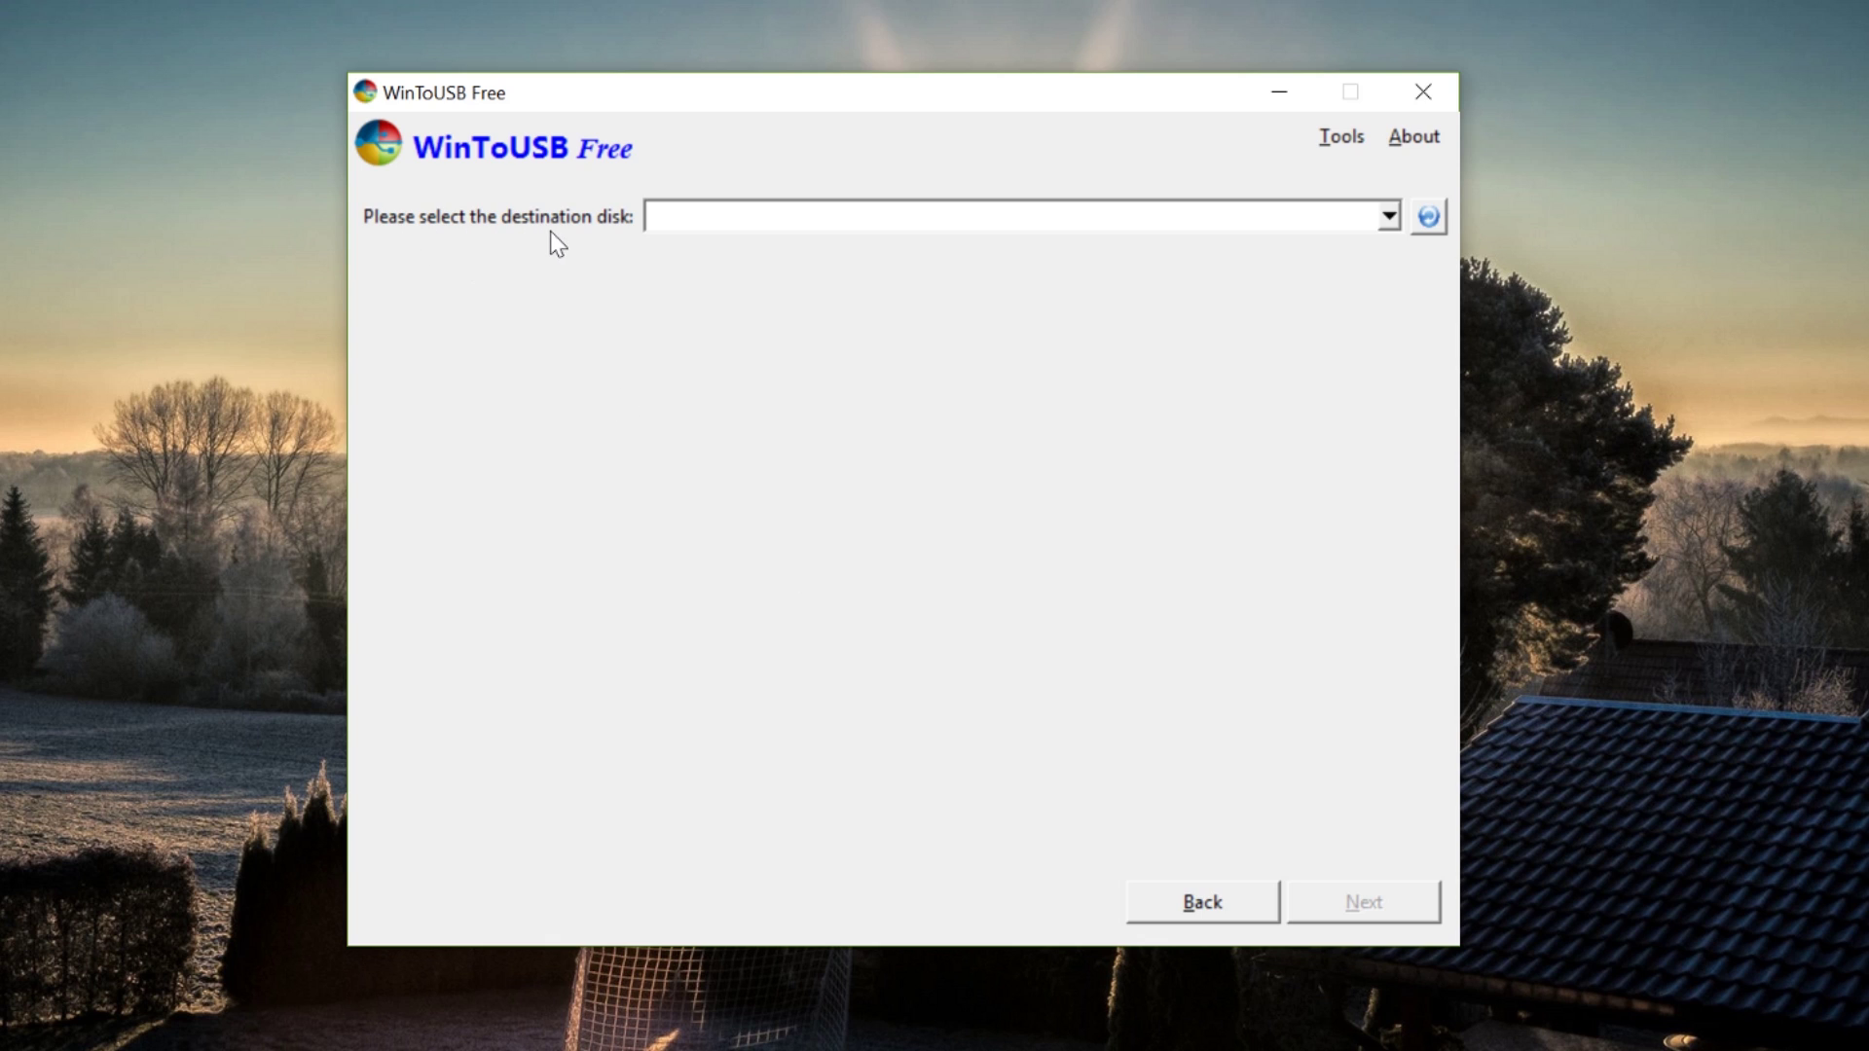
Choose Disk 2: SanDiskUltra as destination and format it with the MBR for BIOS scheme.
left_click(1389, 216)
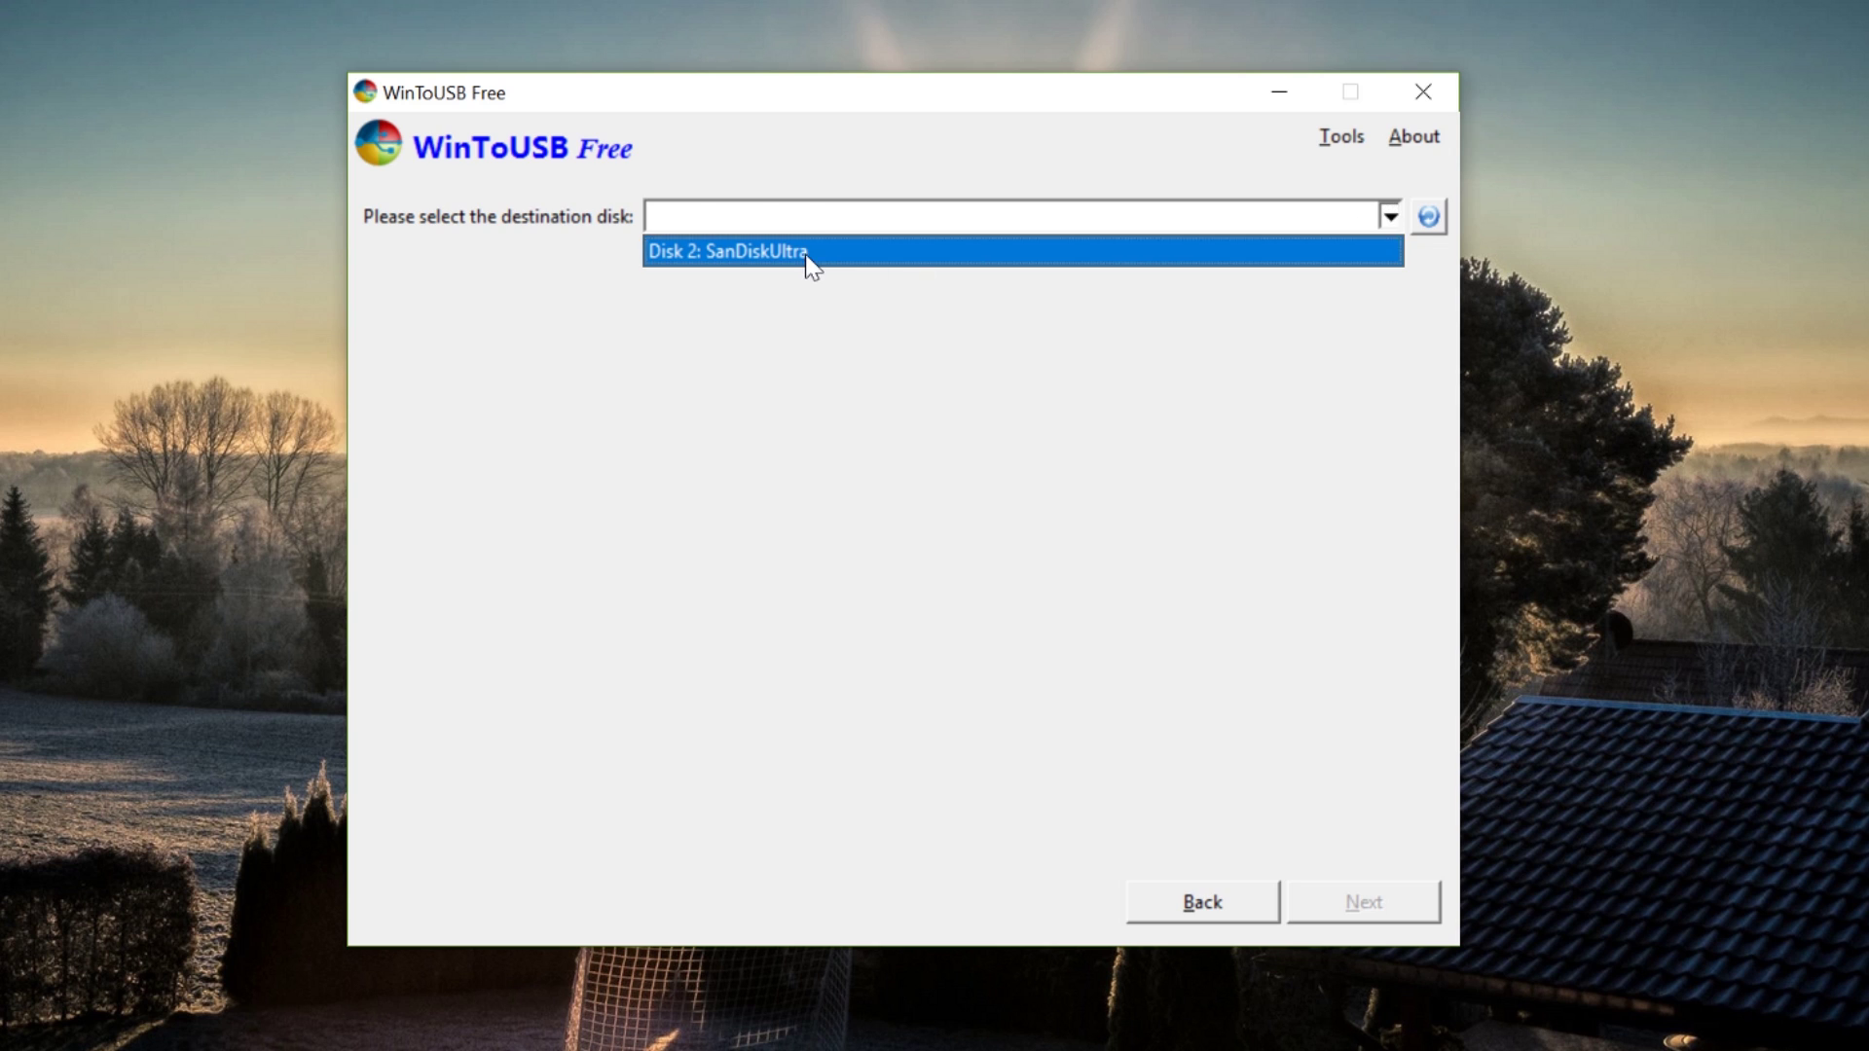
left_click(837, 251)
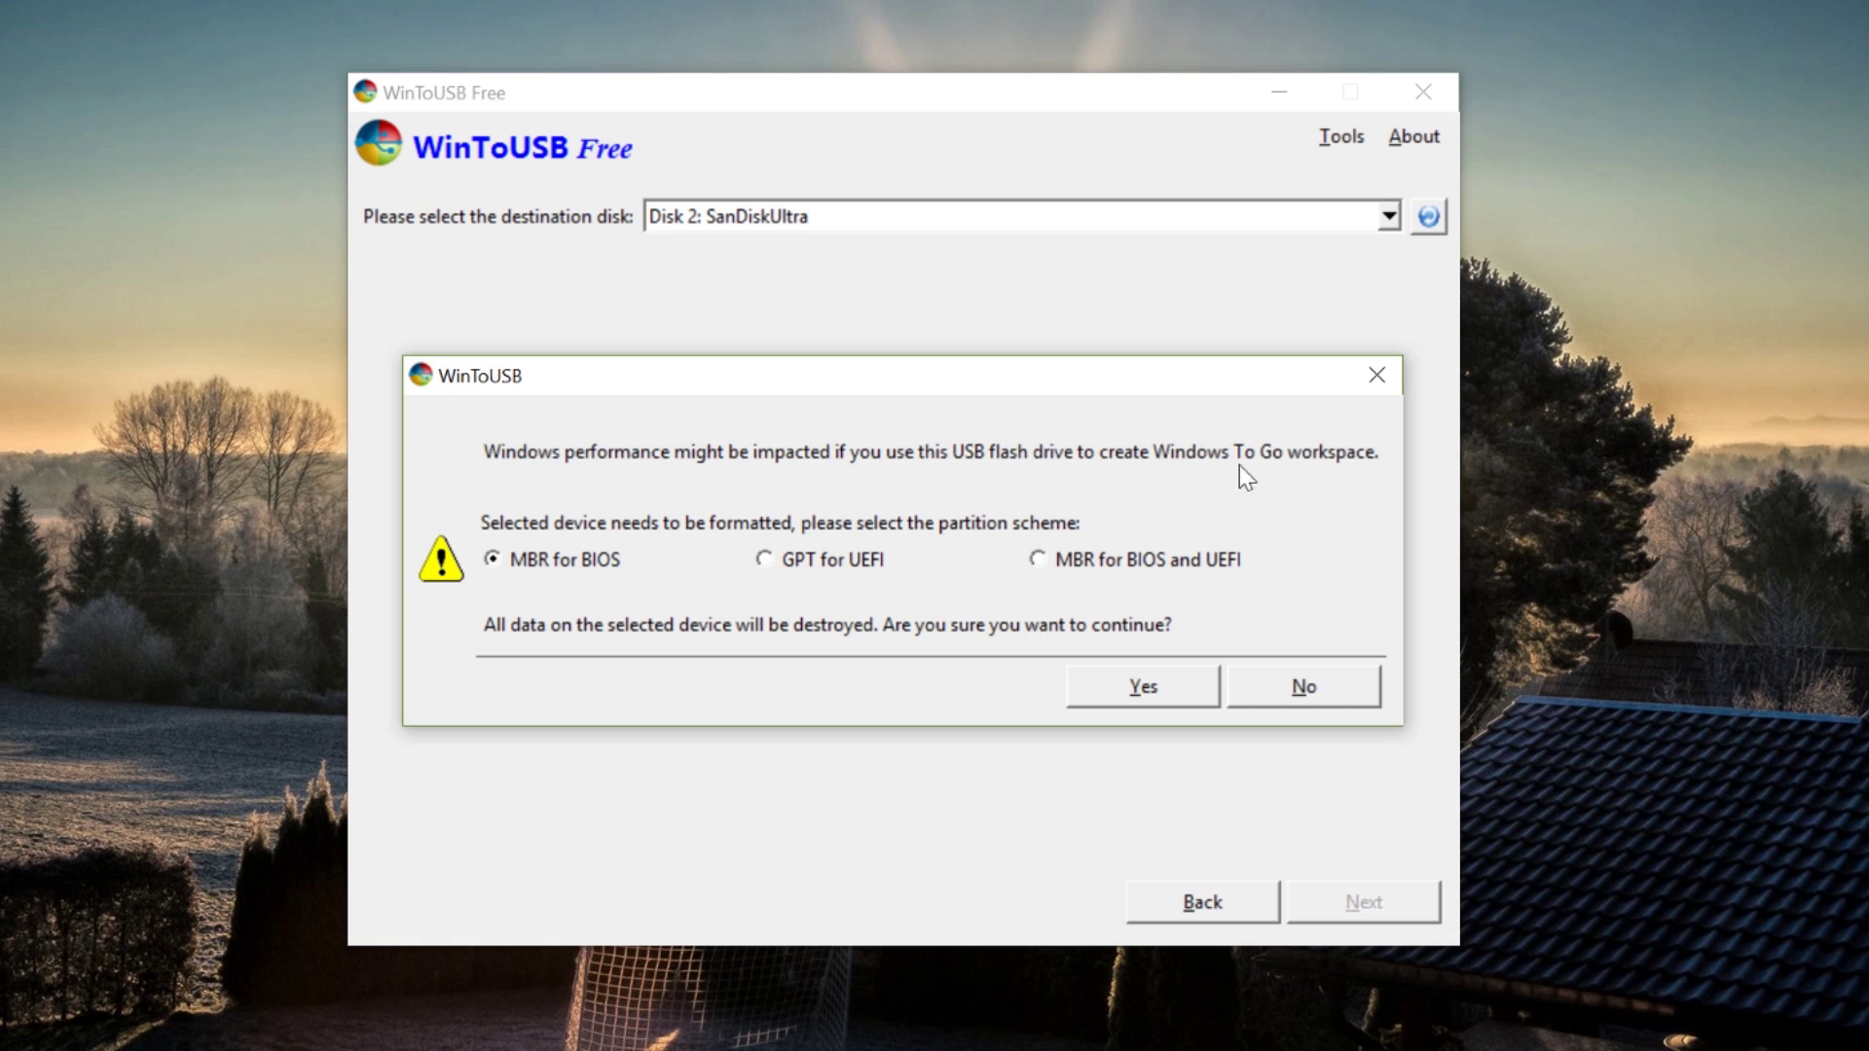
left_click(1039, 562)
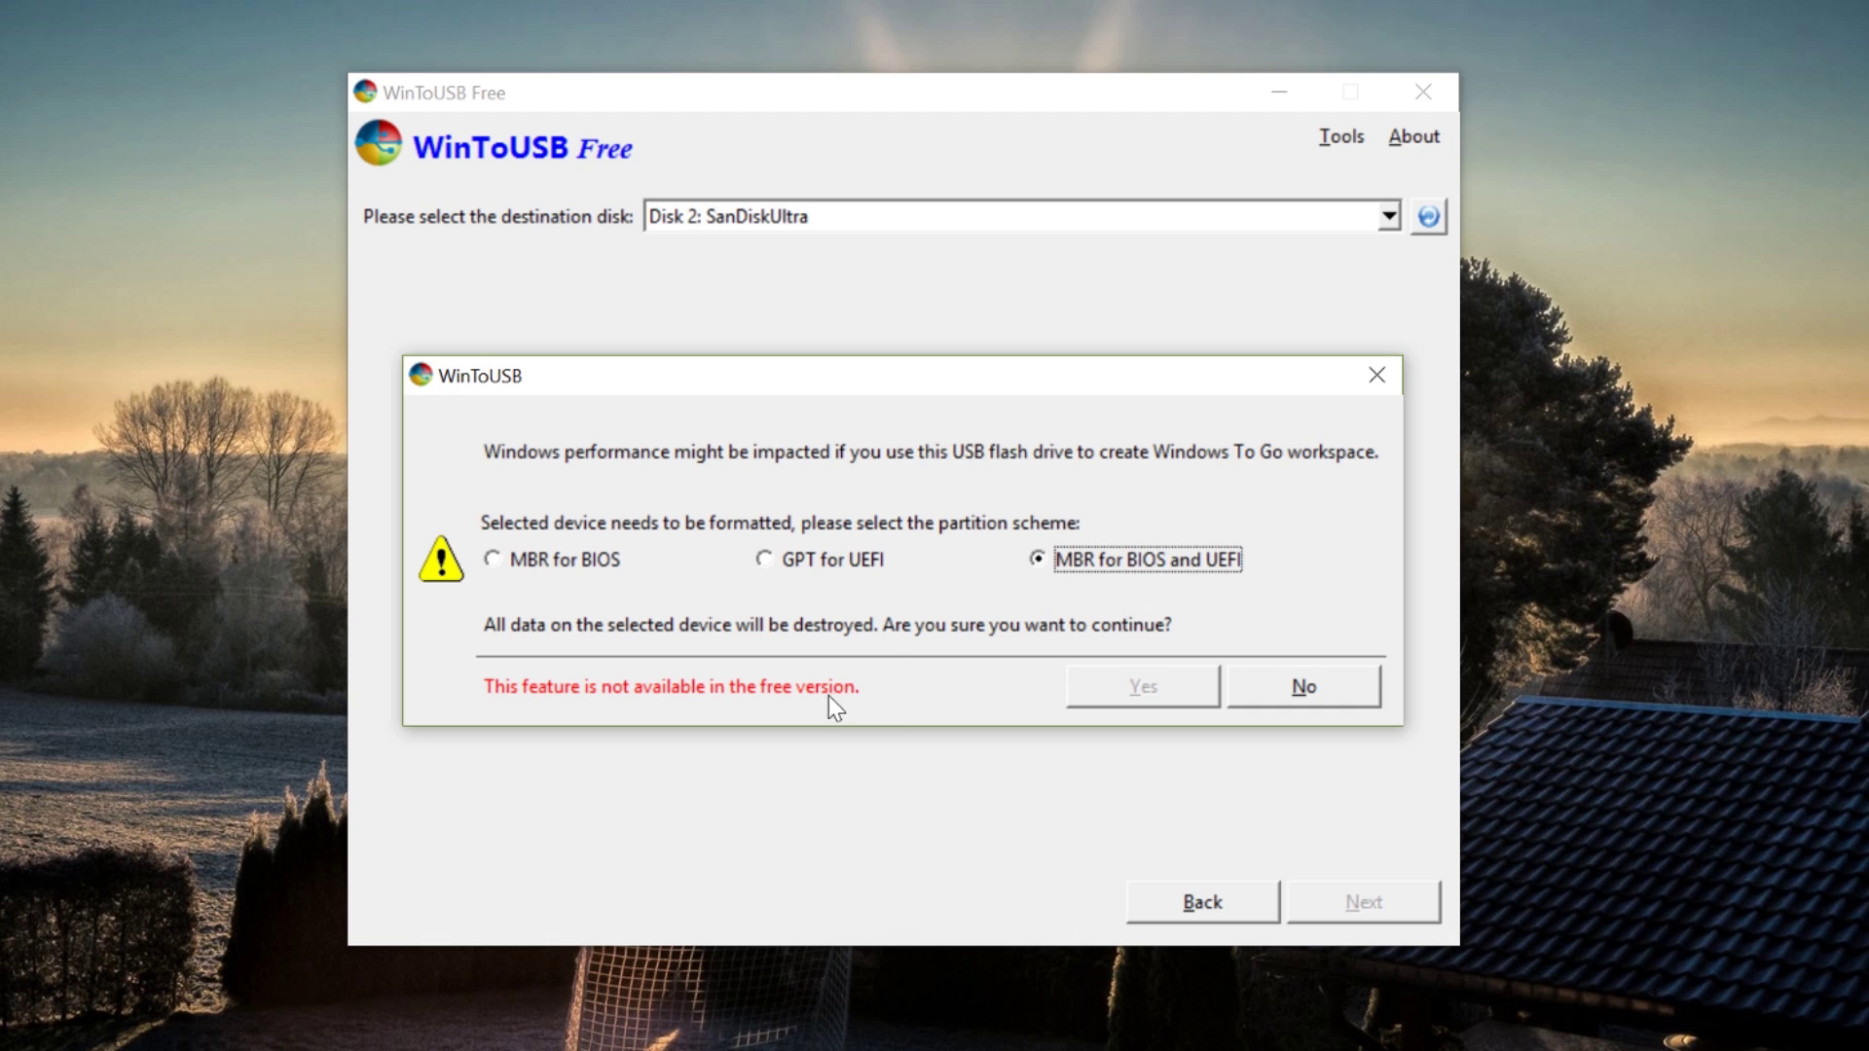
left_click(763, 562)
left_click(547, 561)
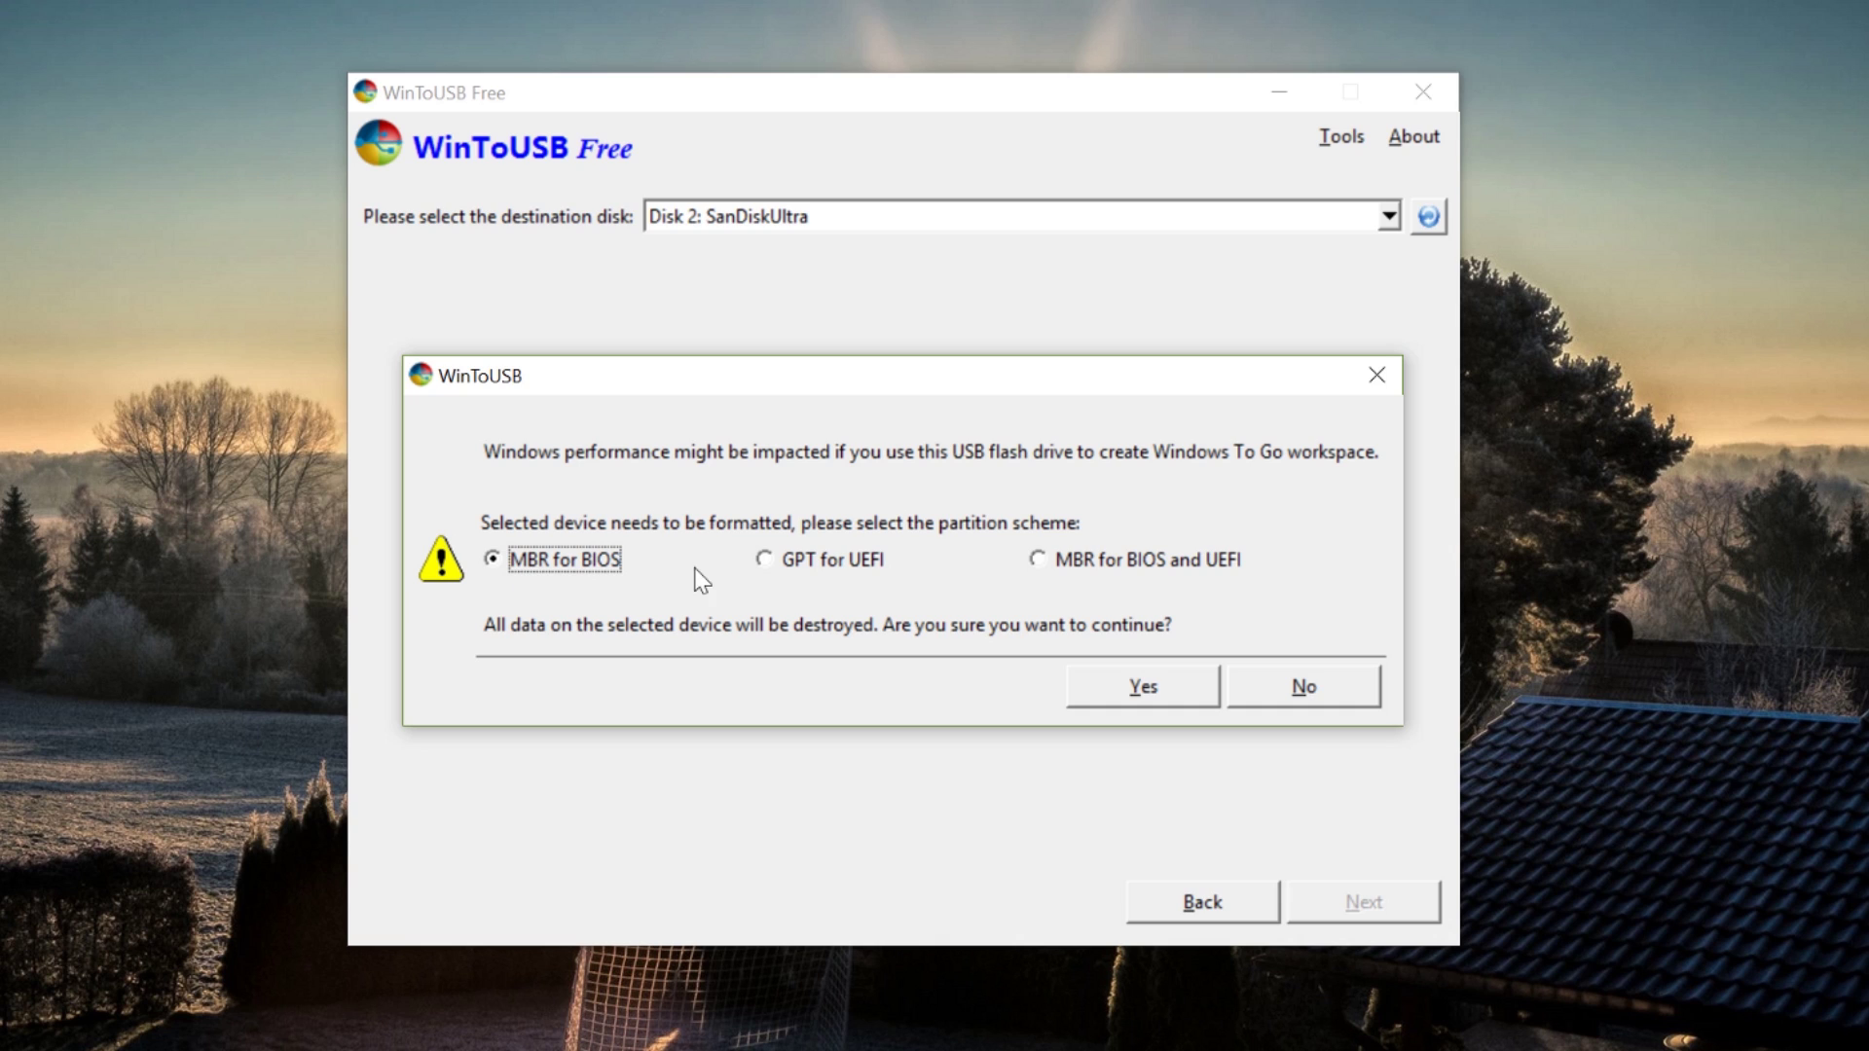
left_click(765, 572)
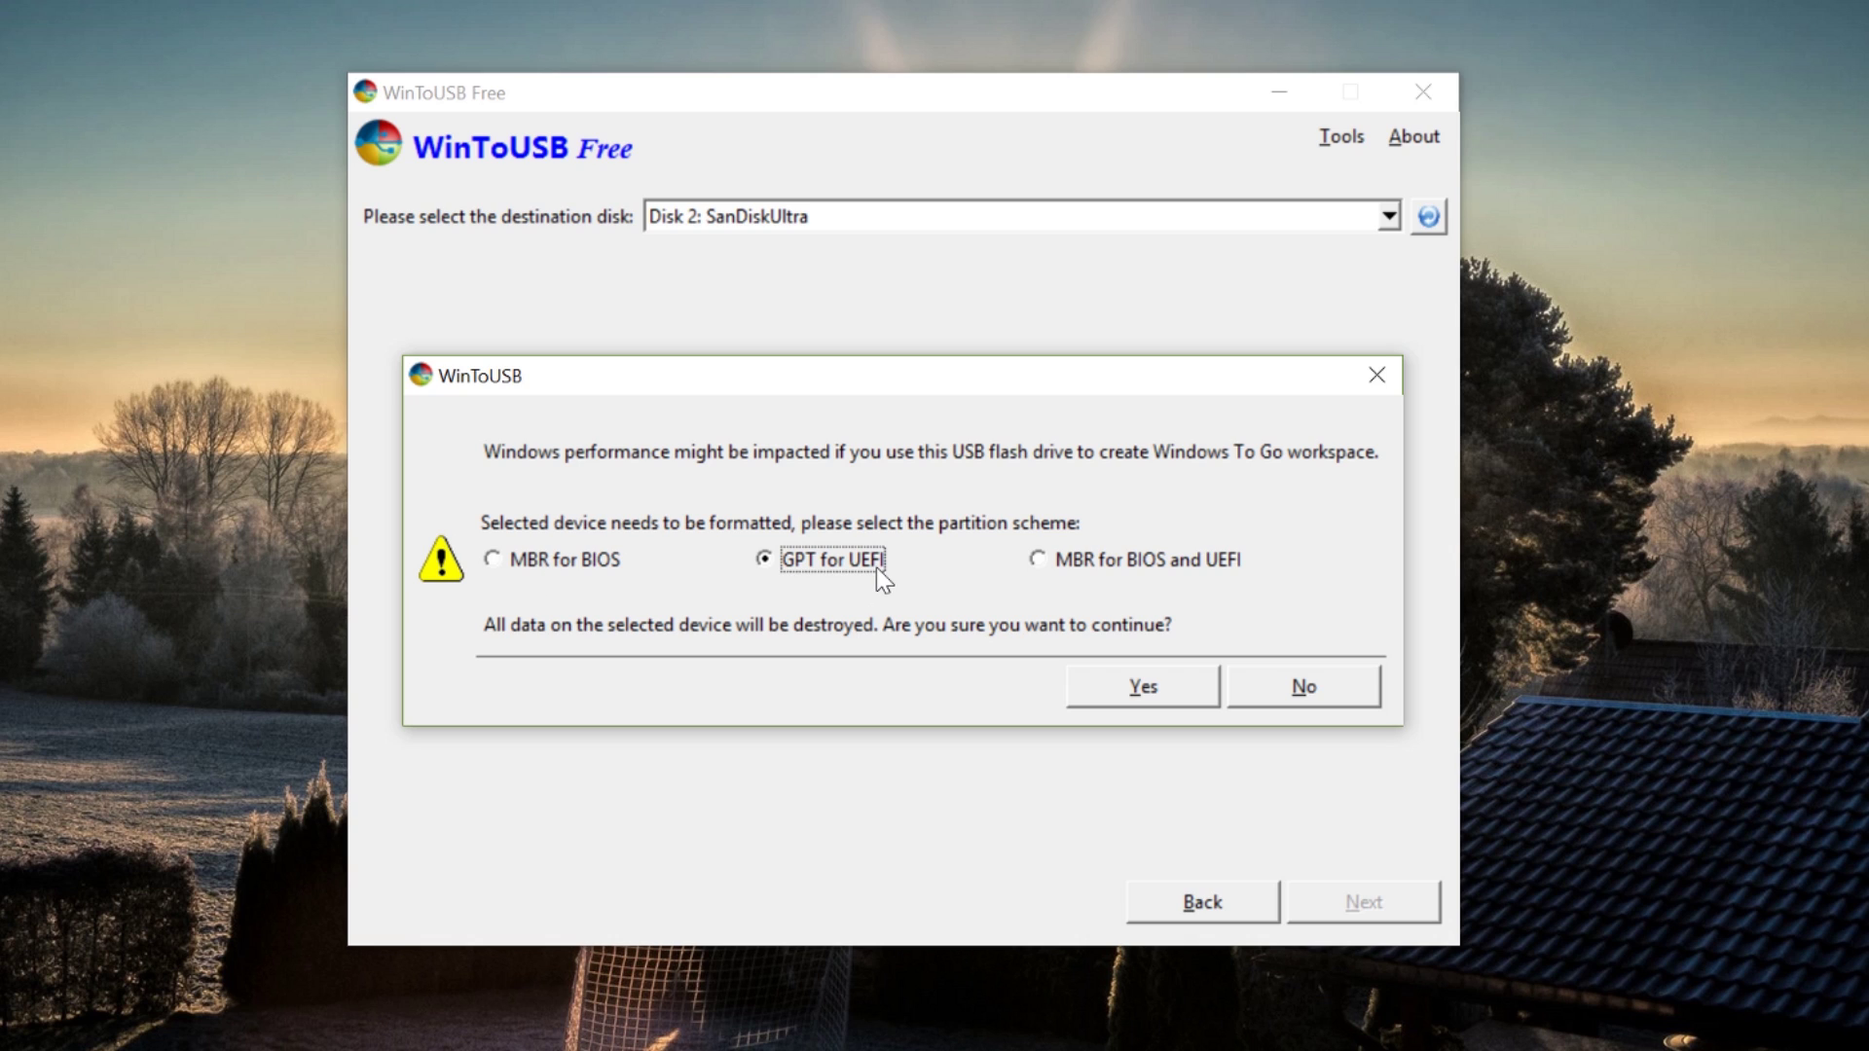
left_click(568, 570)
left_click(1050, 570)
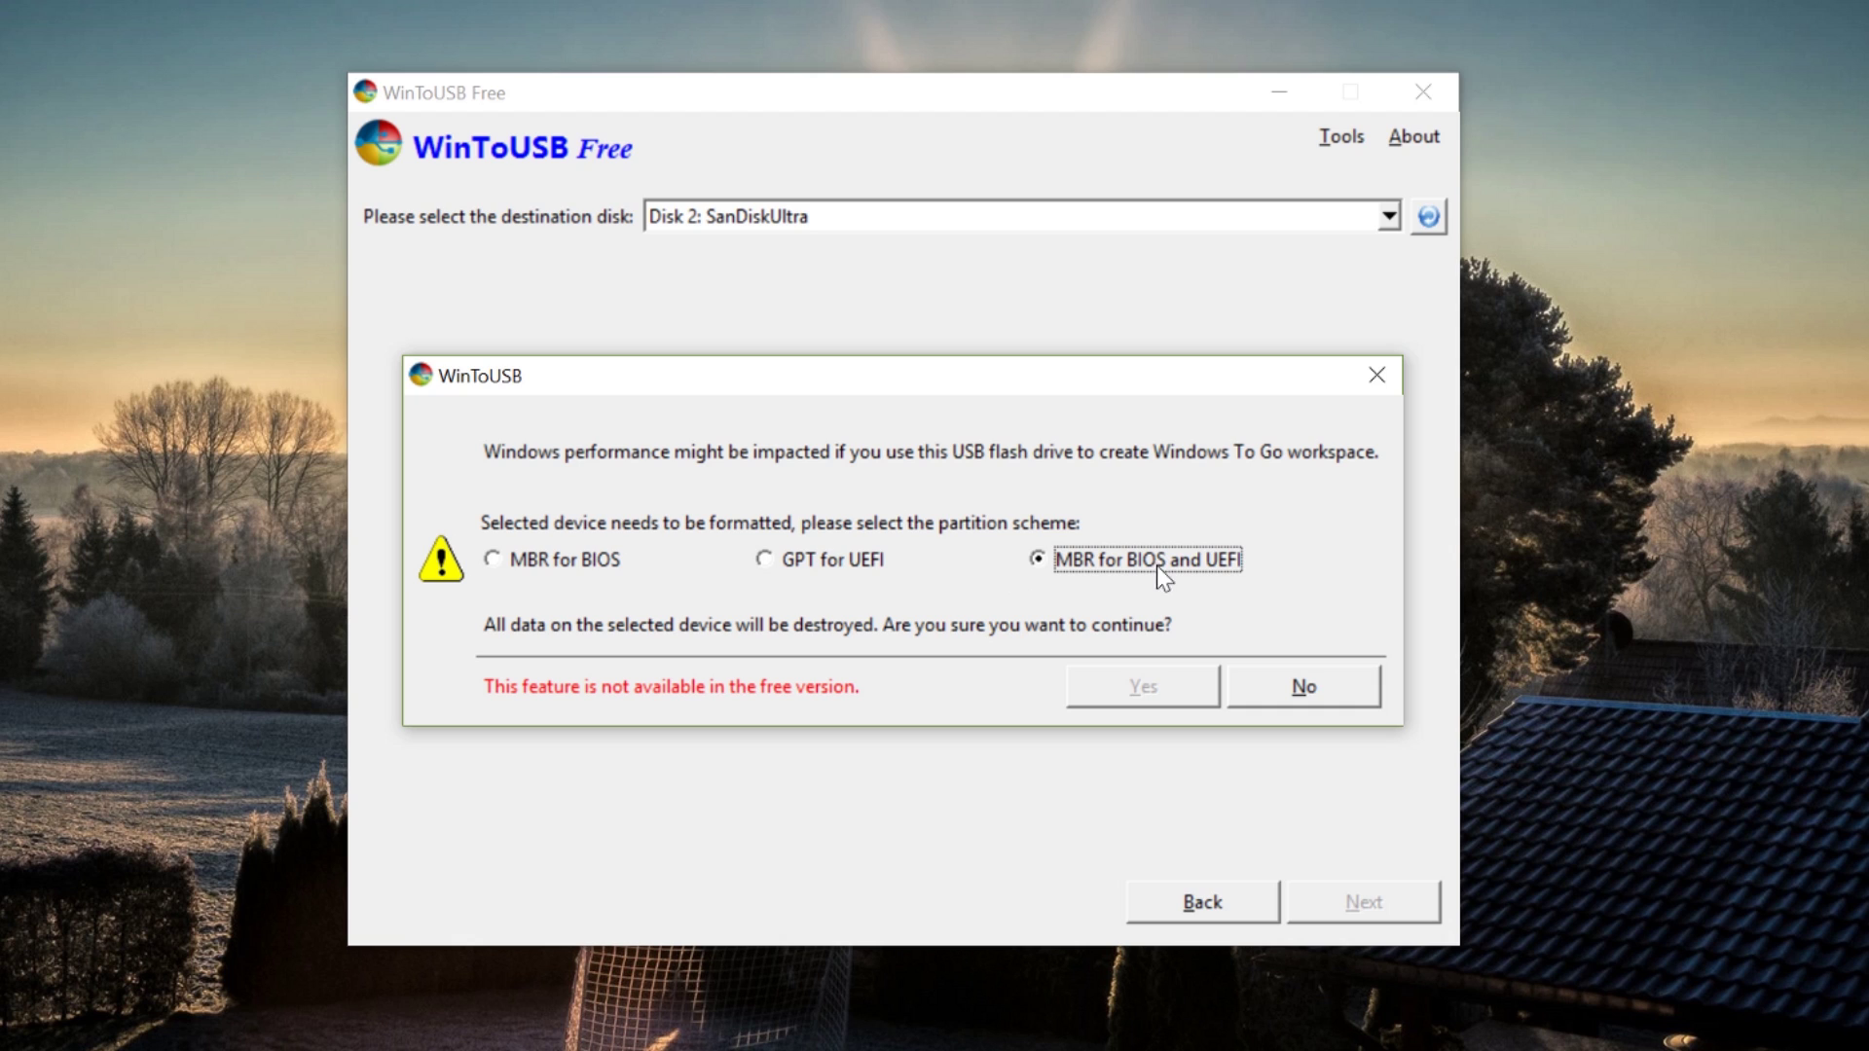
left_click(493, 562)
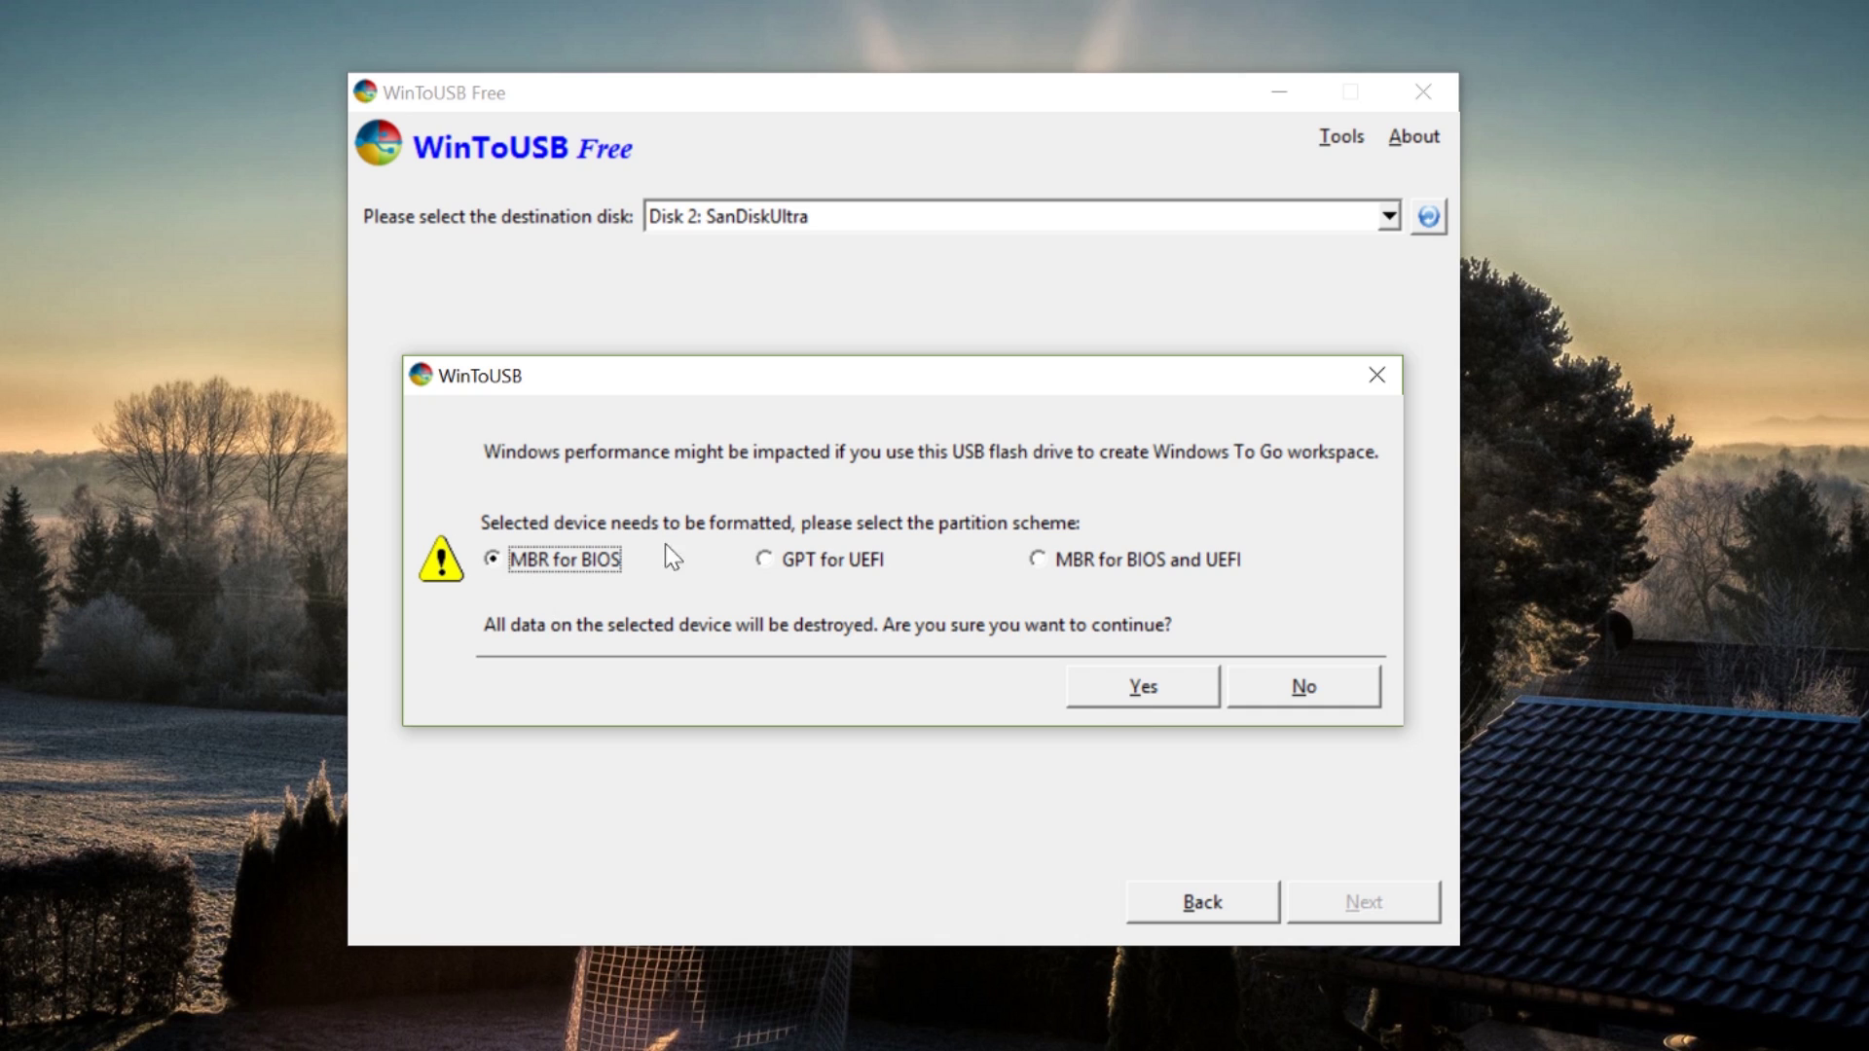
left_click(1108, 693)
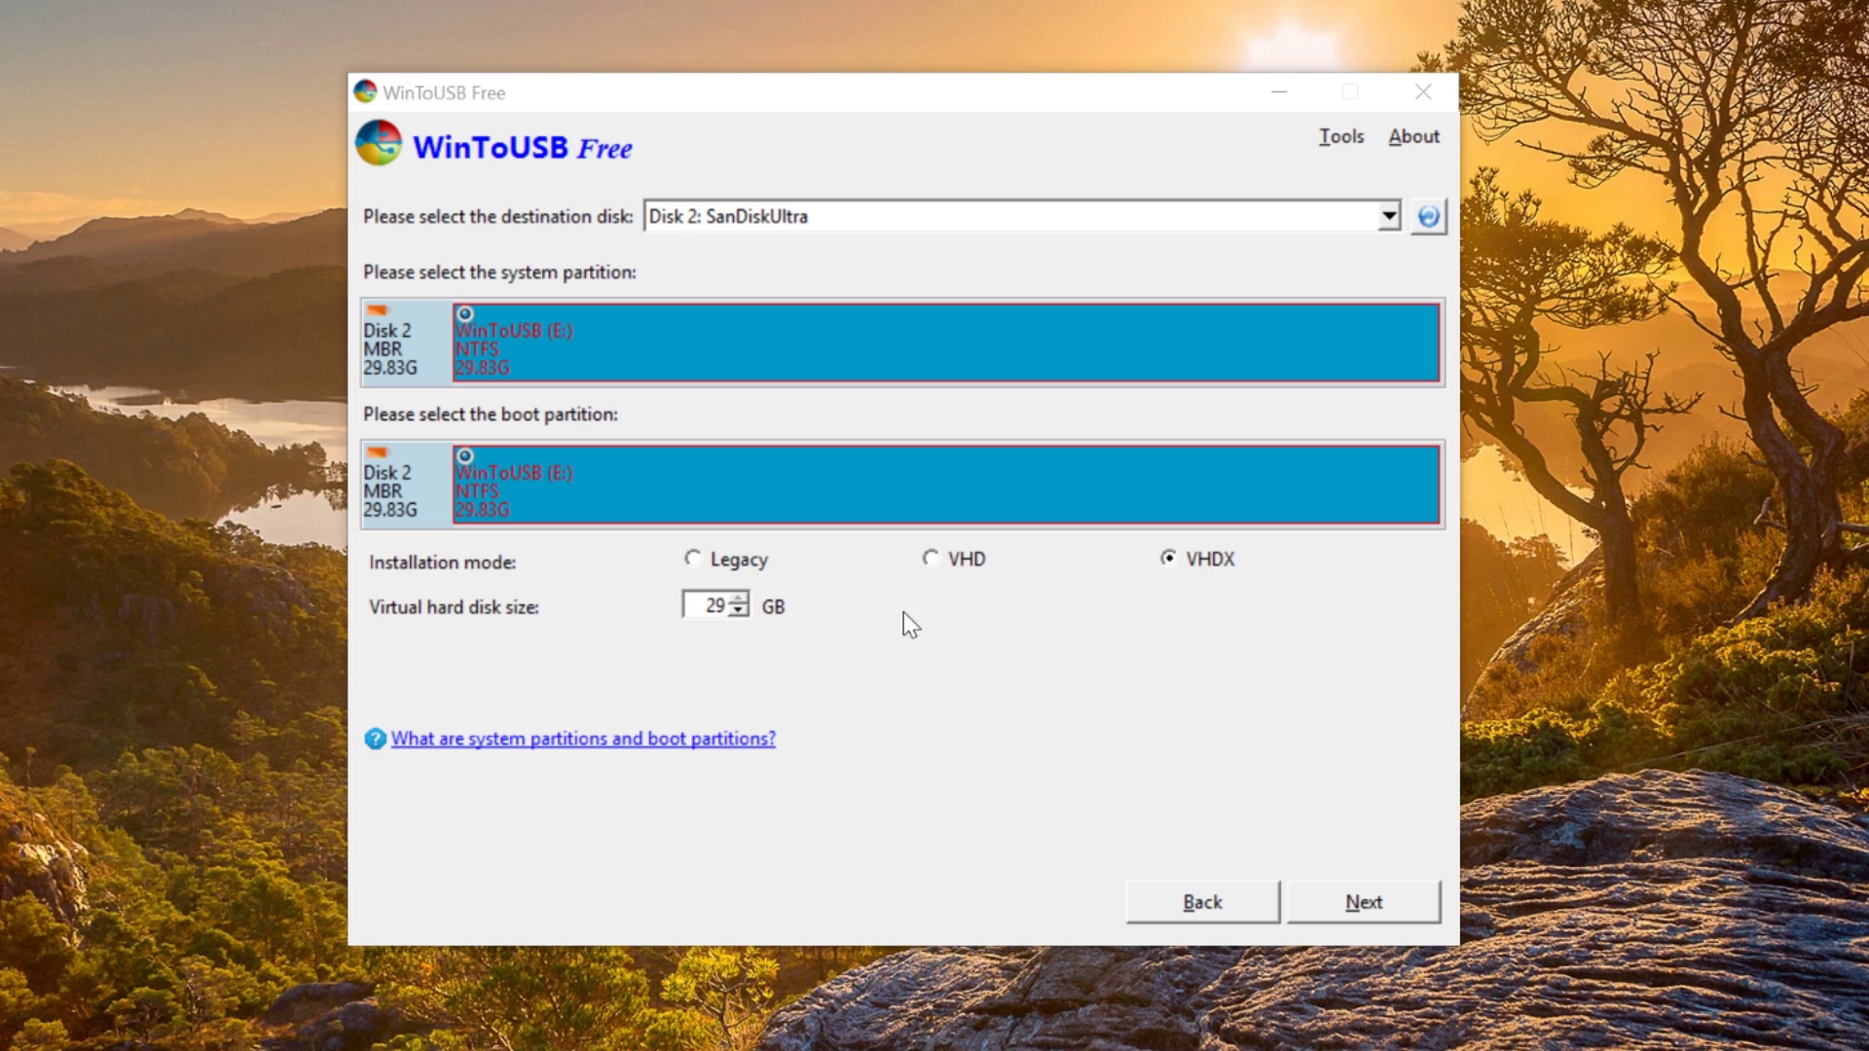
Install Windows 10 to the SanDisk drive in Legacy mode.
left_click(760, 565)
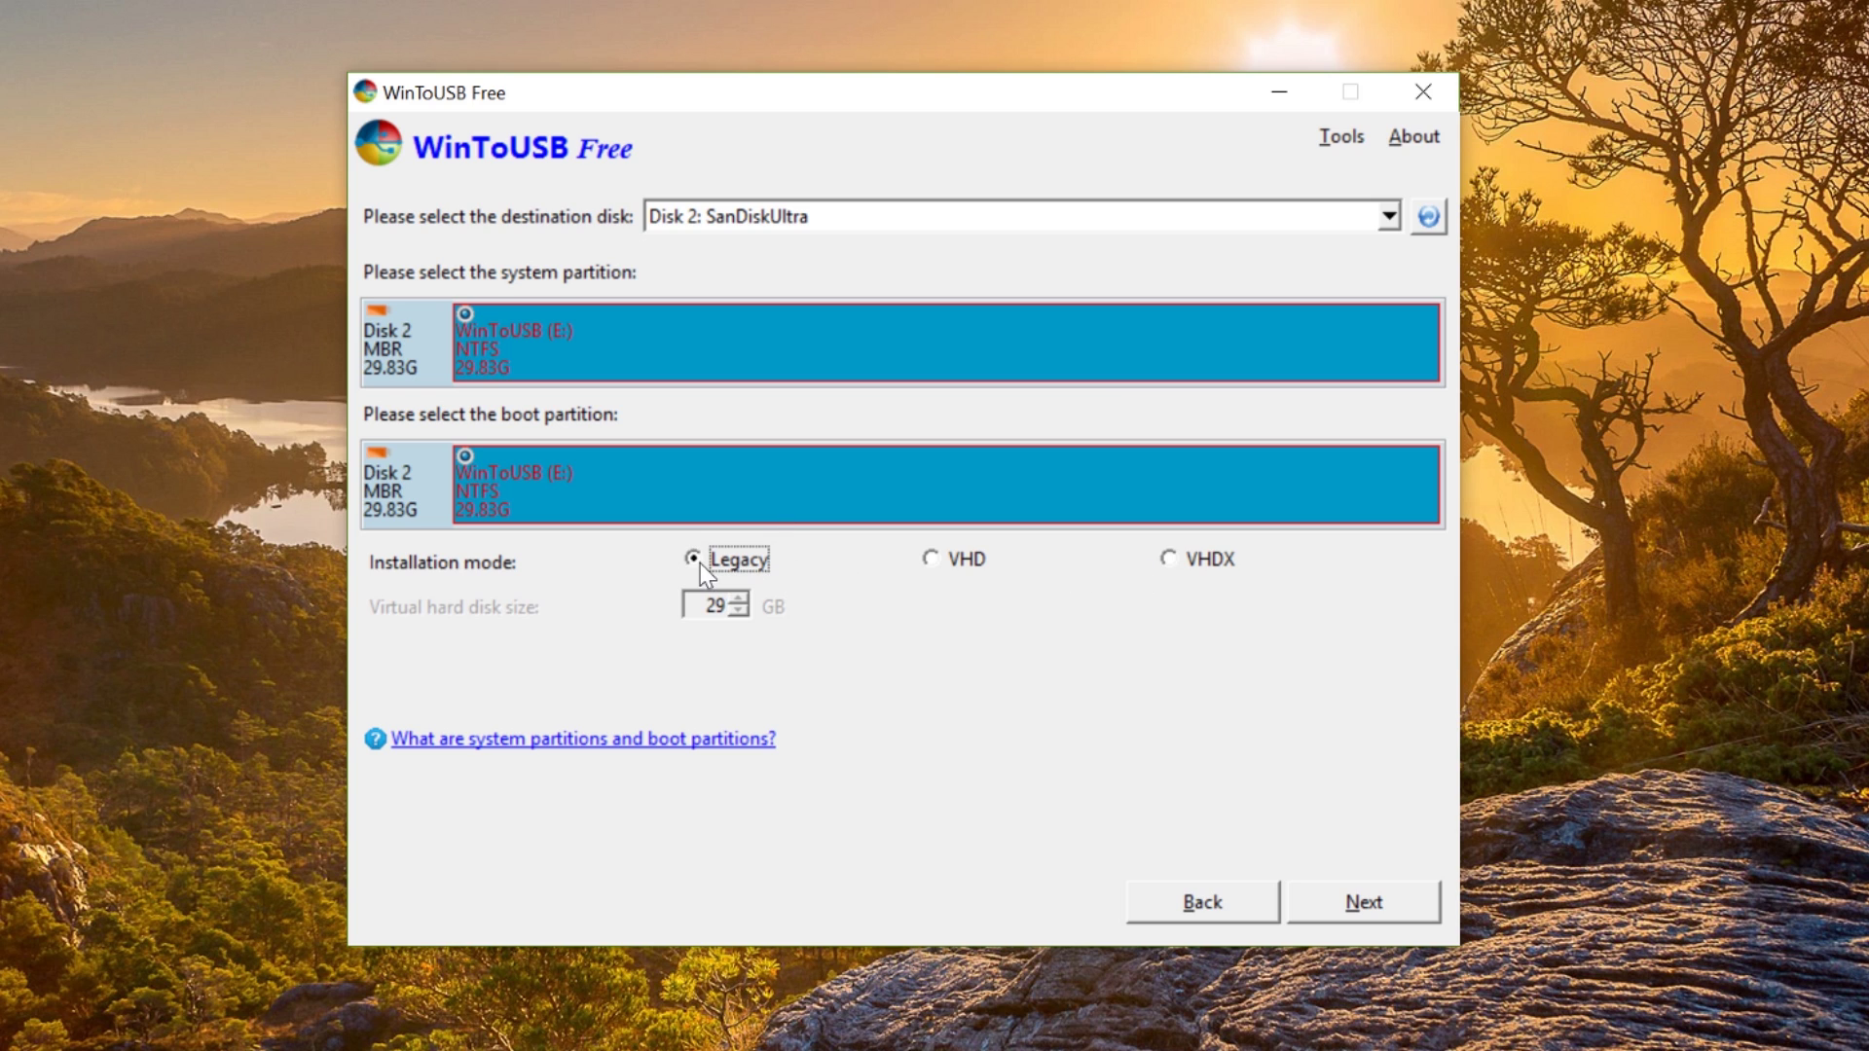
left_click(1295, 890)
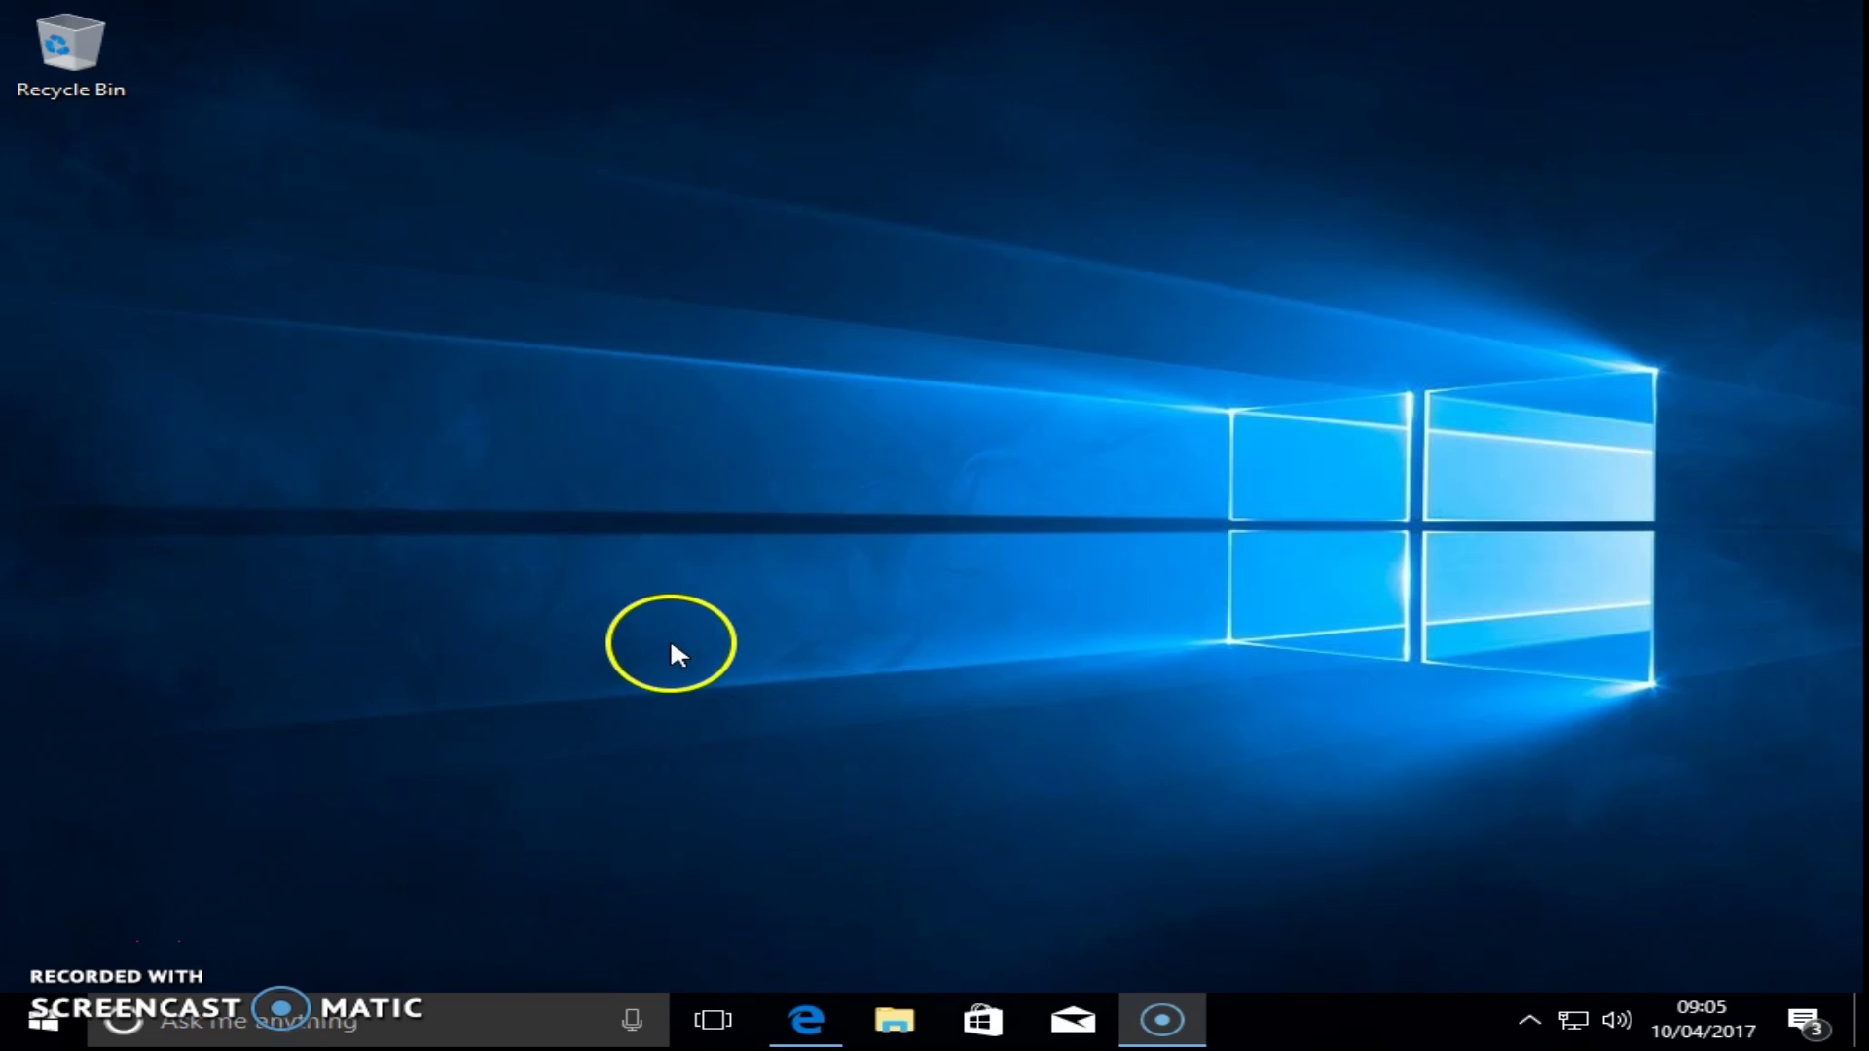
left_click(909, 995)
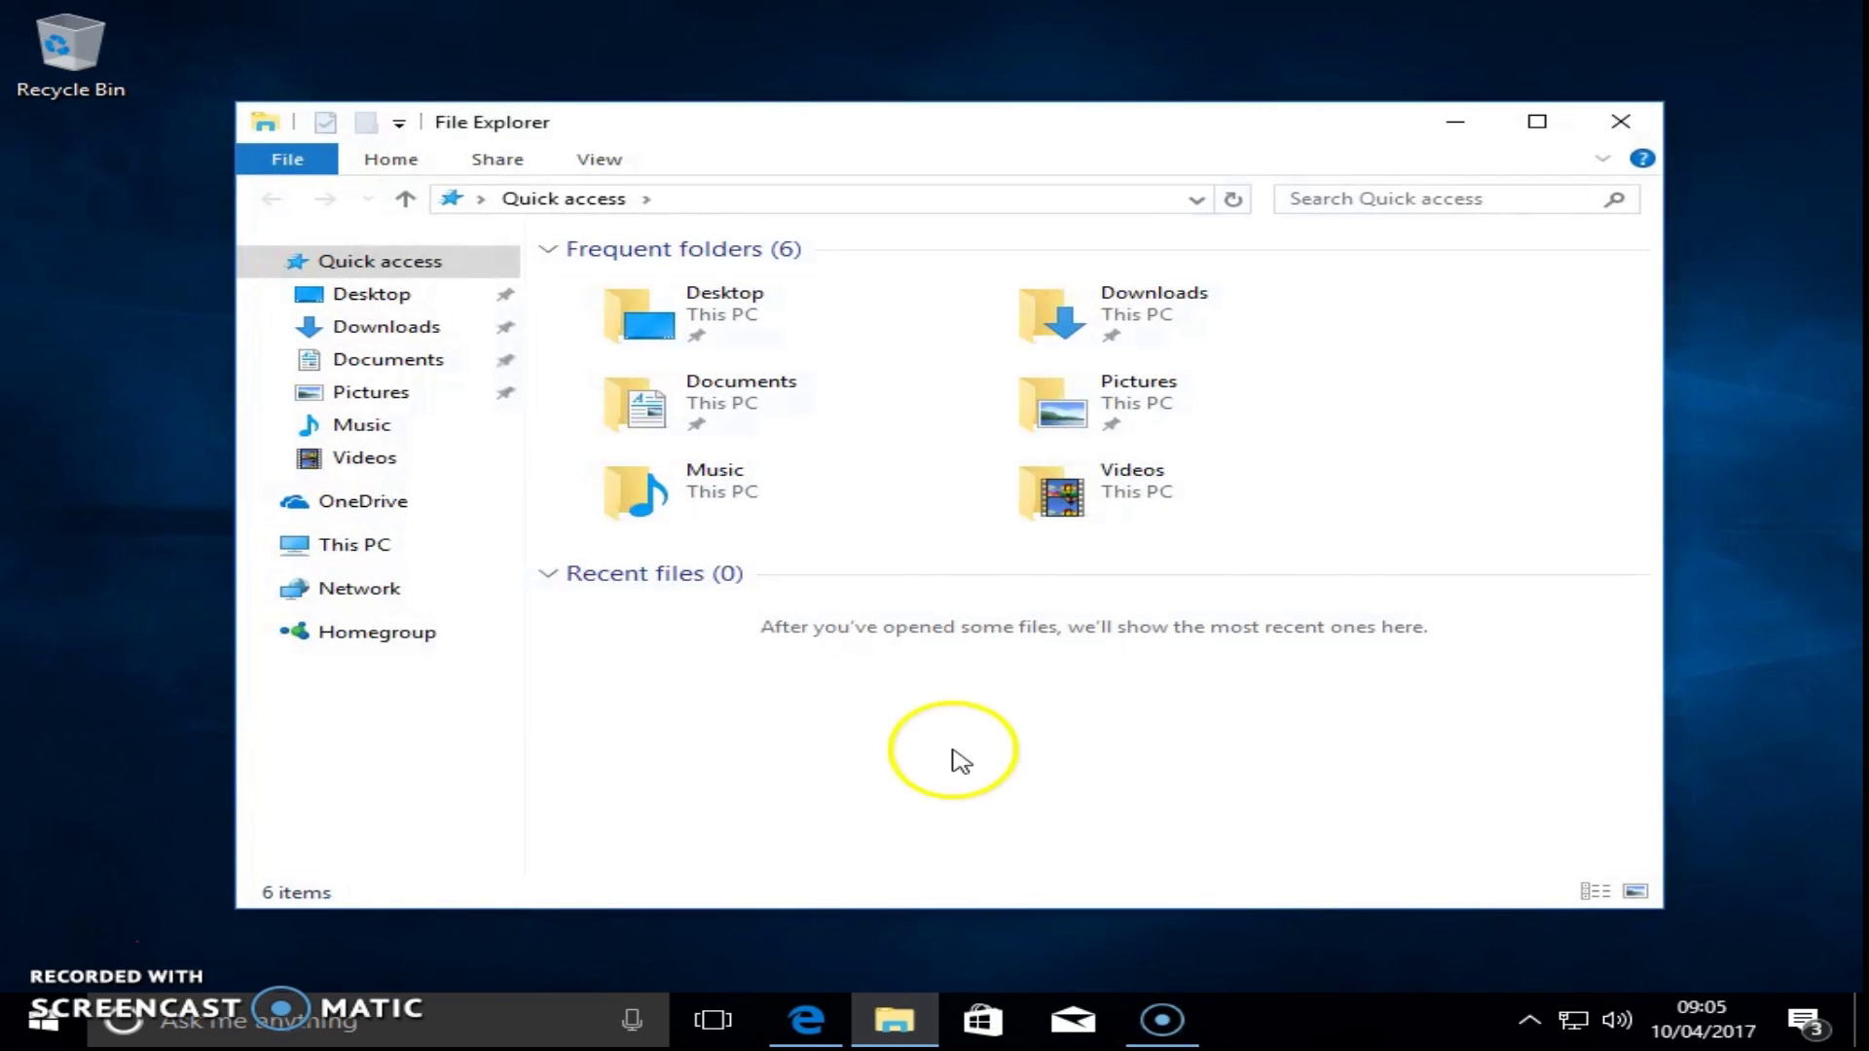
left_click(363, 551)
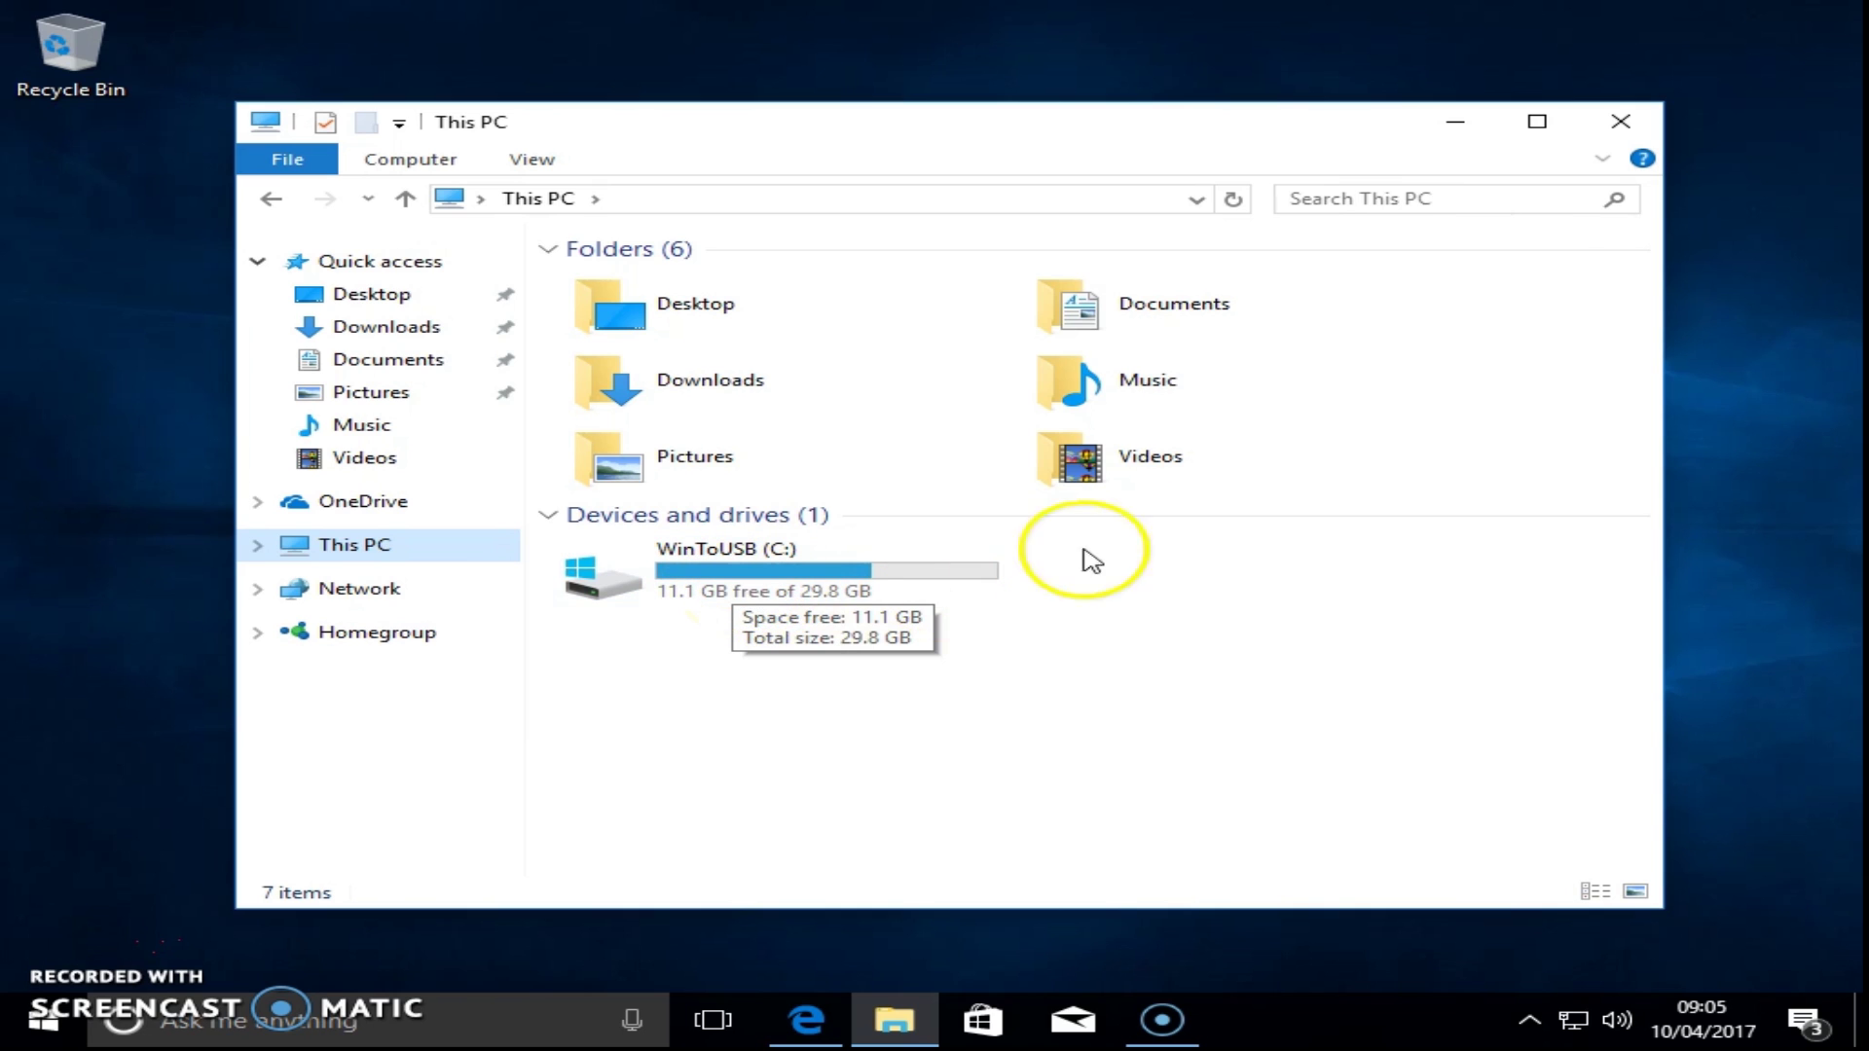
left_click(1619, 122)
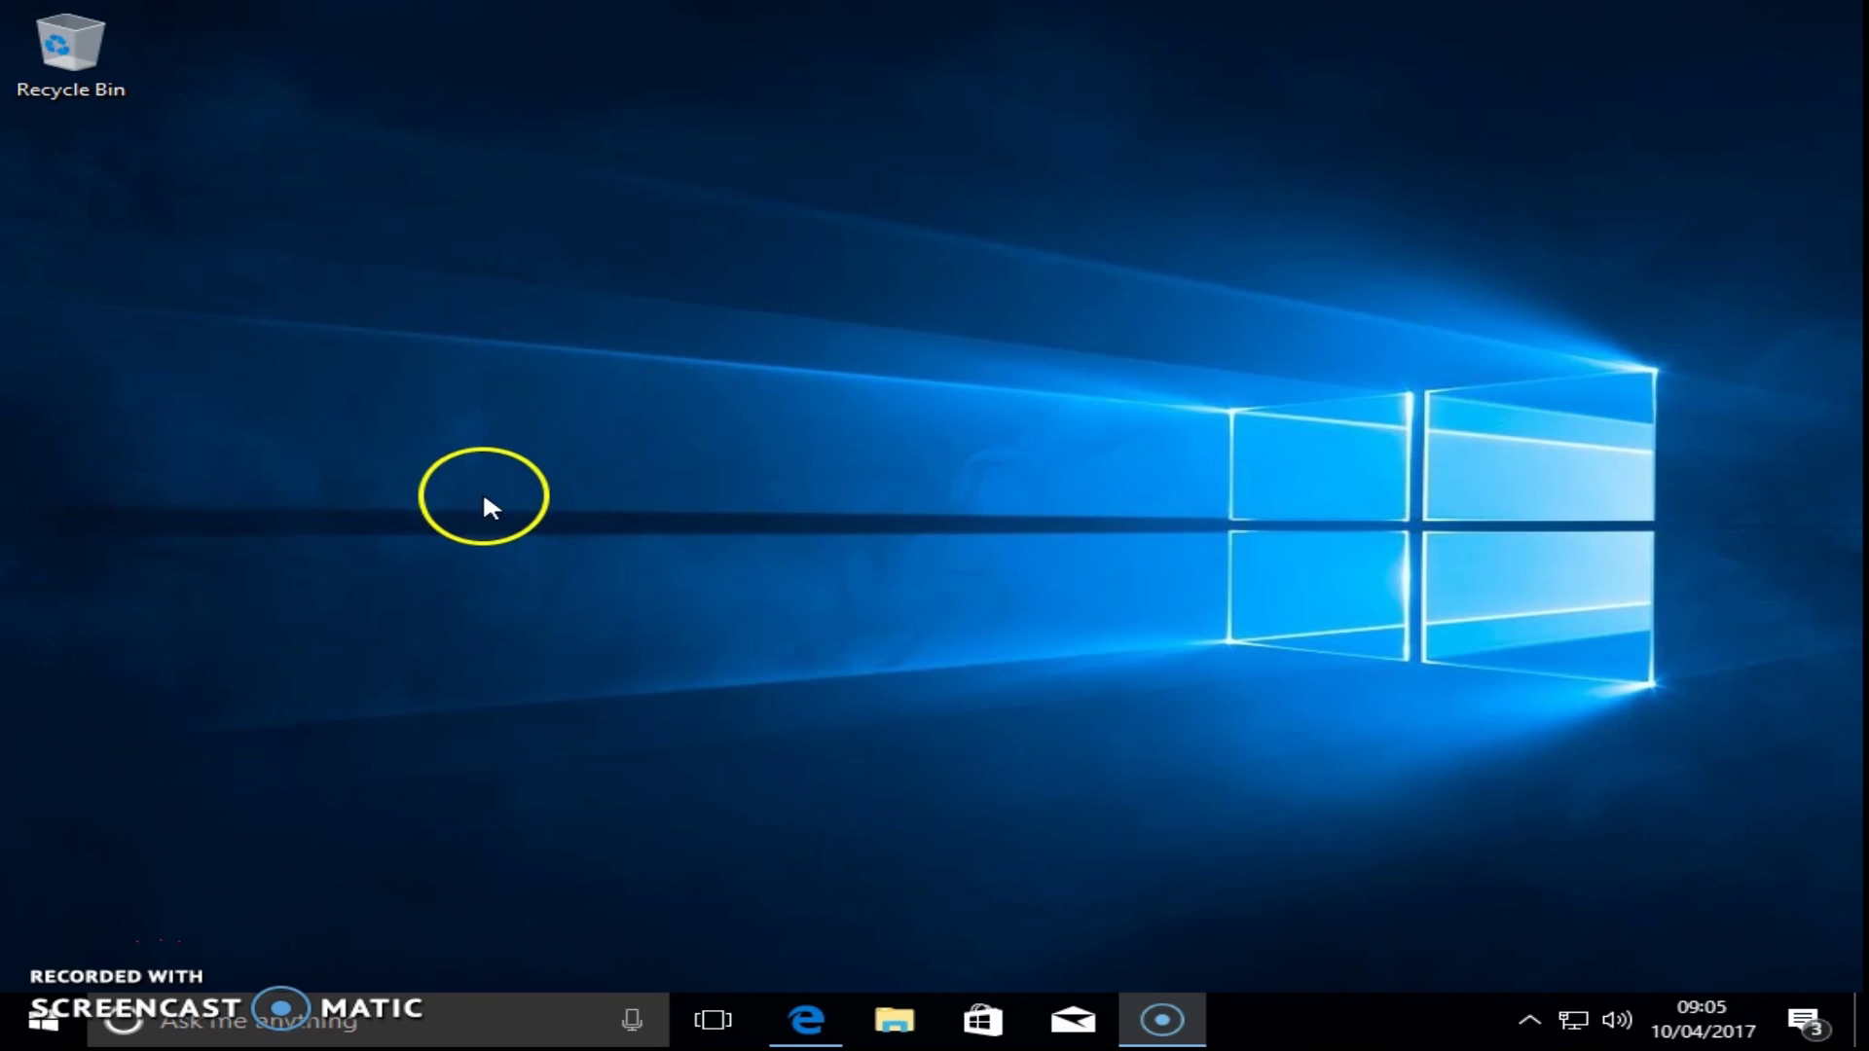